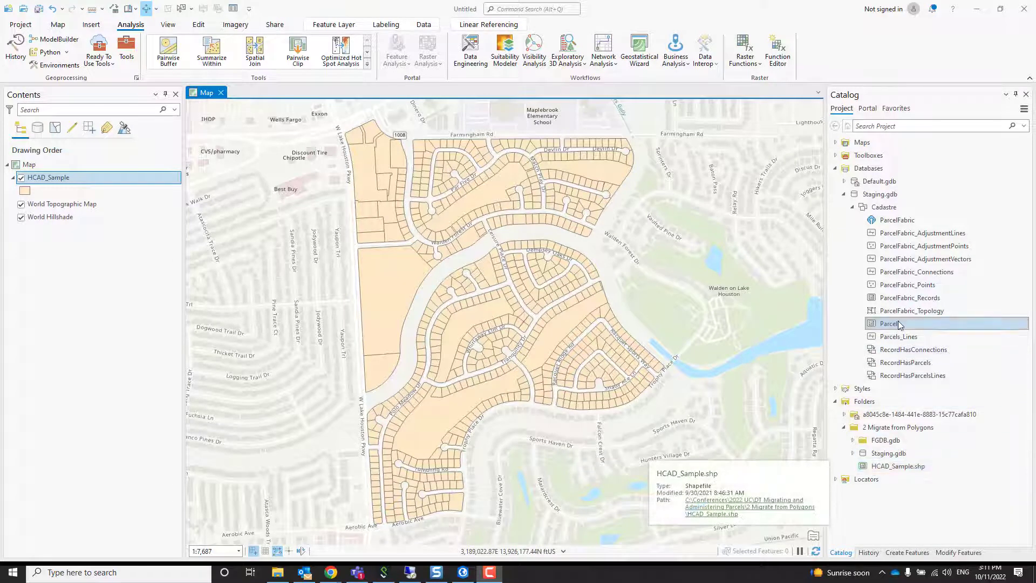
Bring up the Geoprocessing pane to search for the Append tool
mouse_move(898, 324)
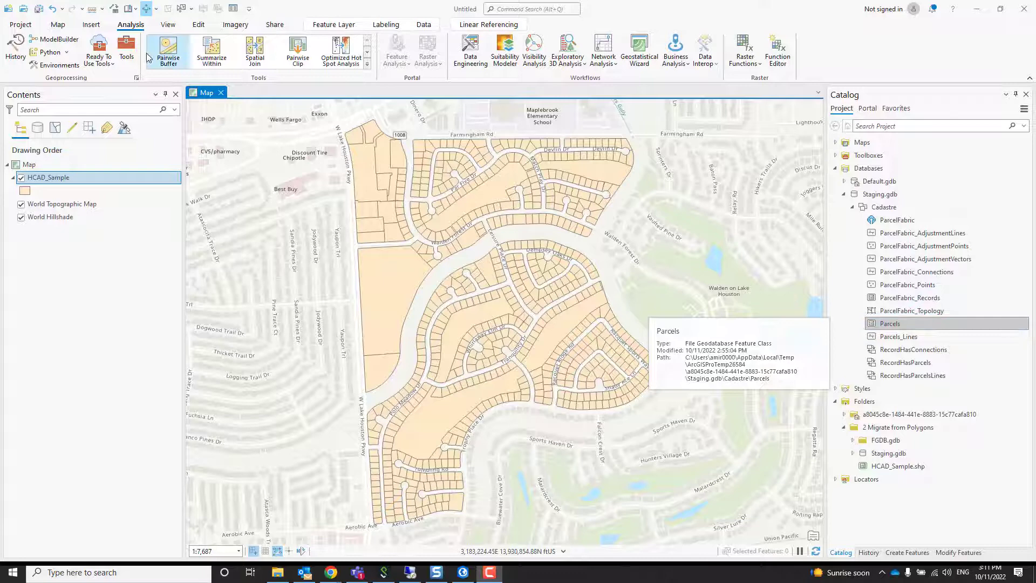
Append HCAD_Sample into the fabric's Parcels layer, using the field map to reconcile field differences
left_click(128, 47)
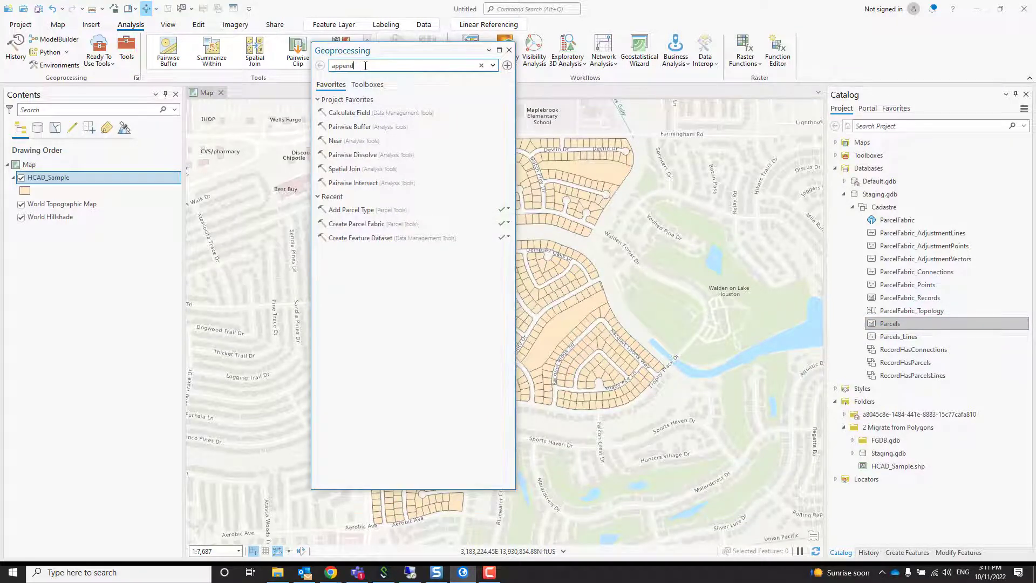
key("Return")
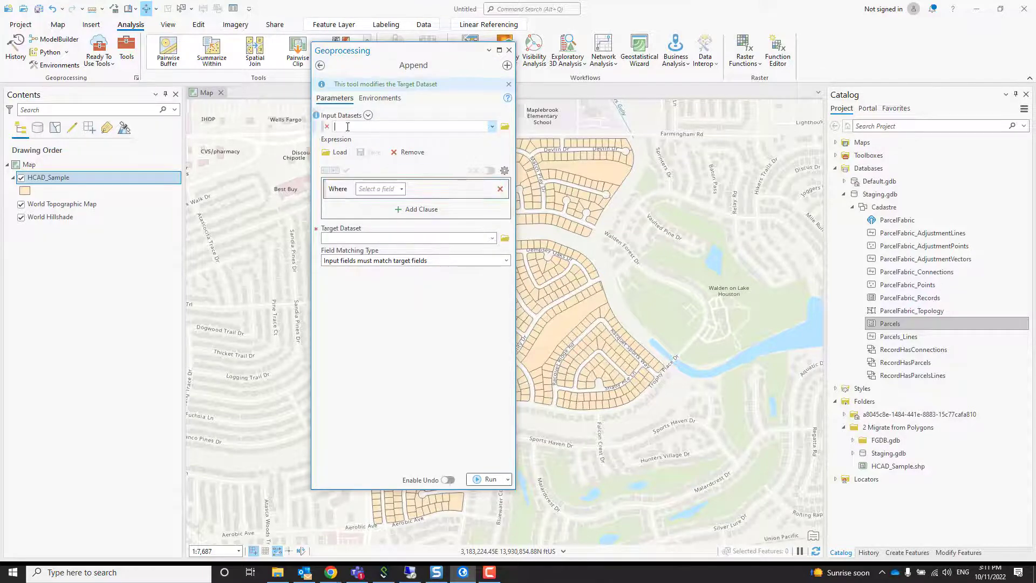
left_click_drag(64, 180, 378, 129)
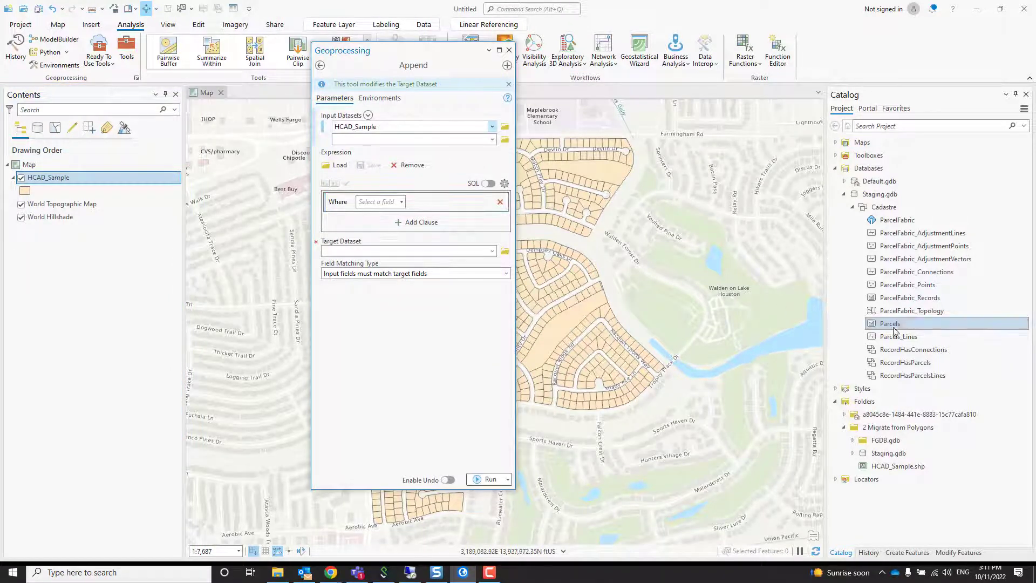
left_click(923, 323)
left_click_drag(928, 324, 406, 257)
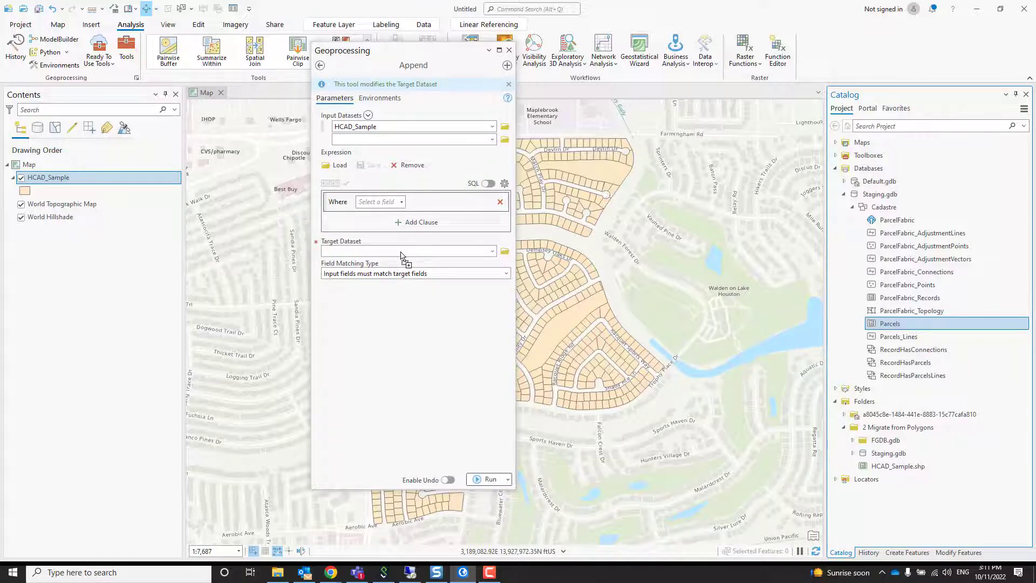
left_click(506, 274)
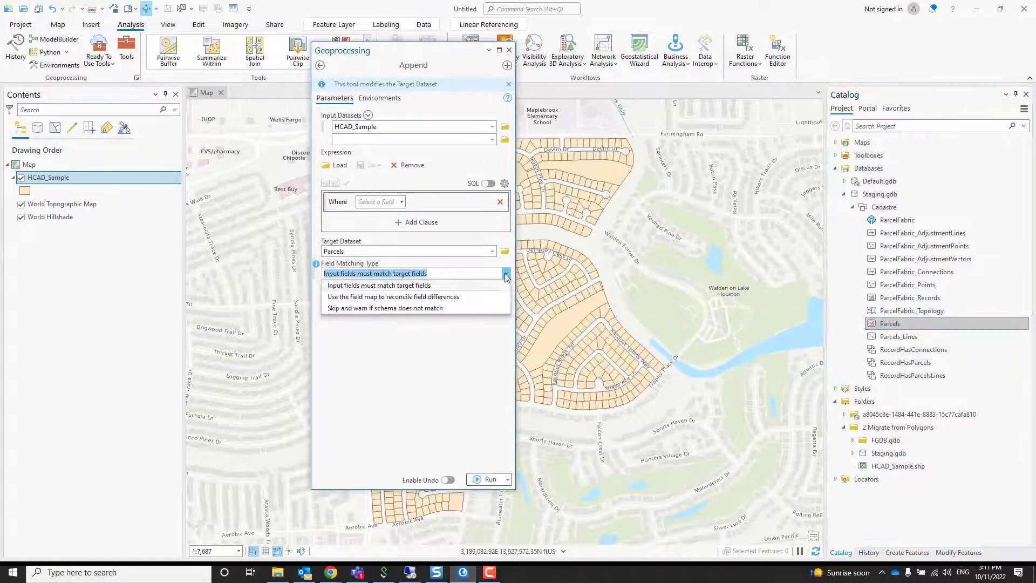
left_click(430, 297)
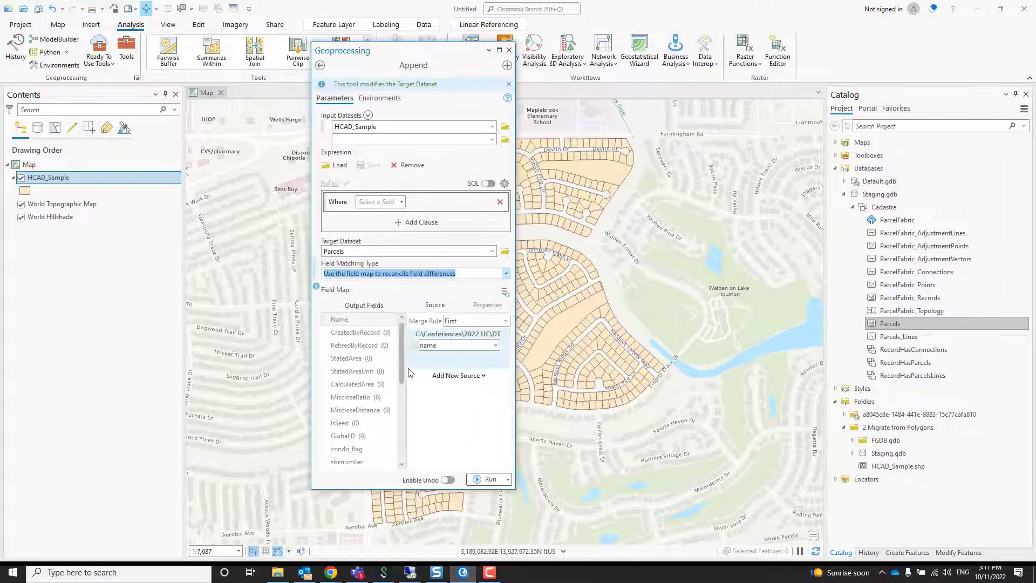
left_click_drag(400, 366, 402, 343)
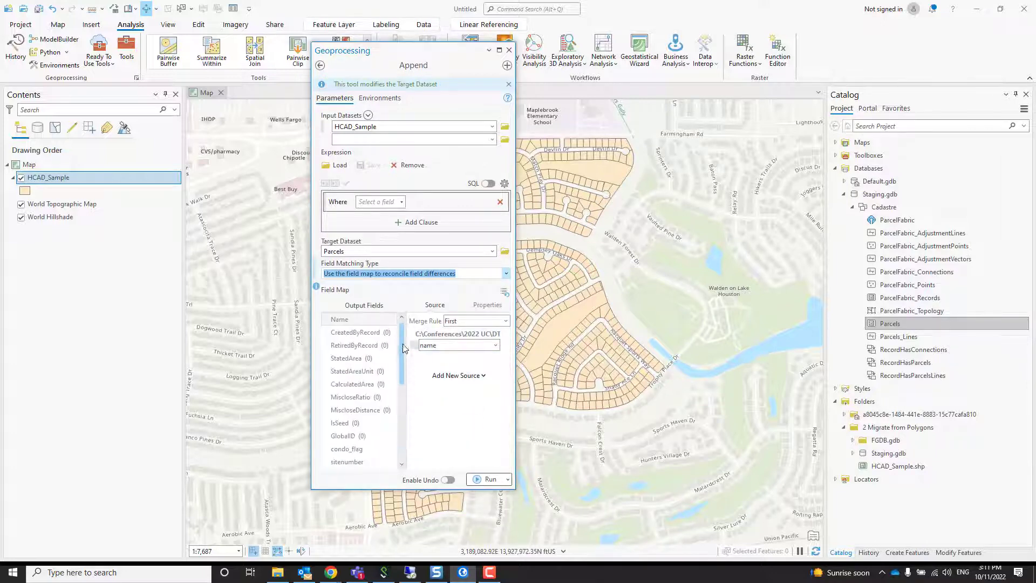
left_click(482, 479)
mouse_move(480, 479)
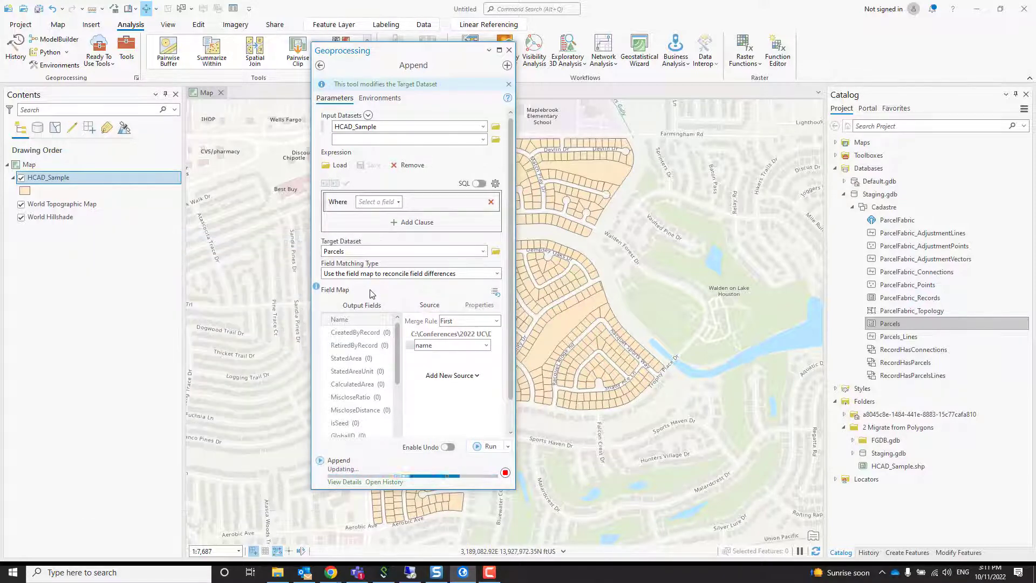
Add the ParcelFabric dataset from Catalog to the current map
left_click(509, 50)
right_click(893, 226)
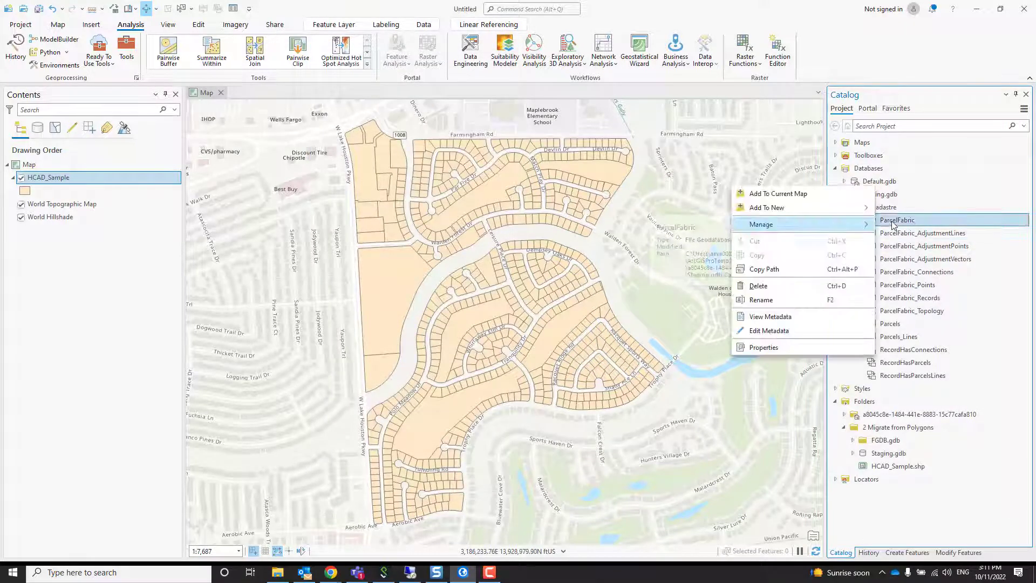
left_click(815, 200)
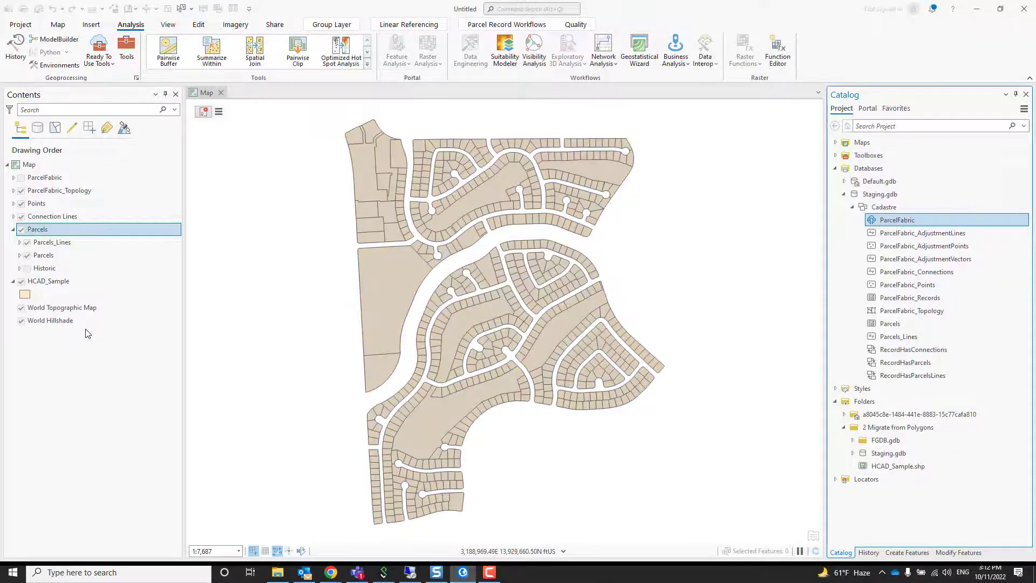
Remove the HCAD_Sample layer and zoom in on the migrated parcels
left_click(21, 281)
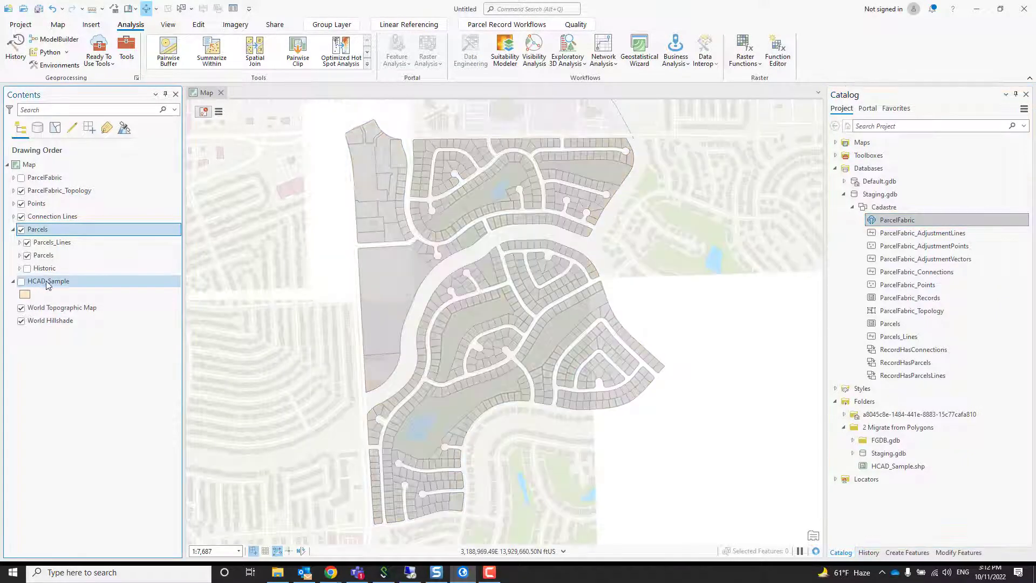
right_click(48, 281)
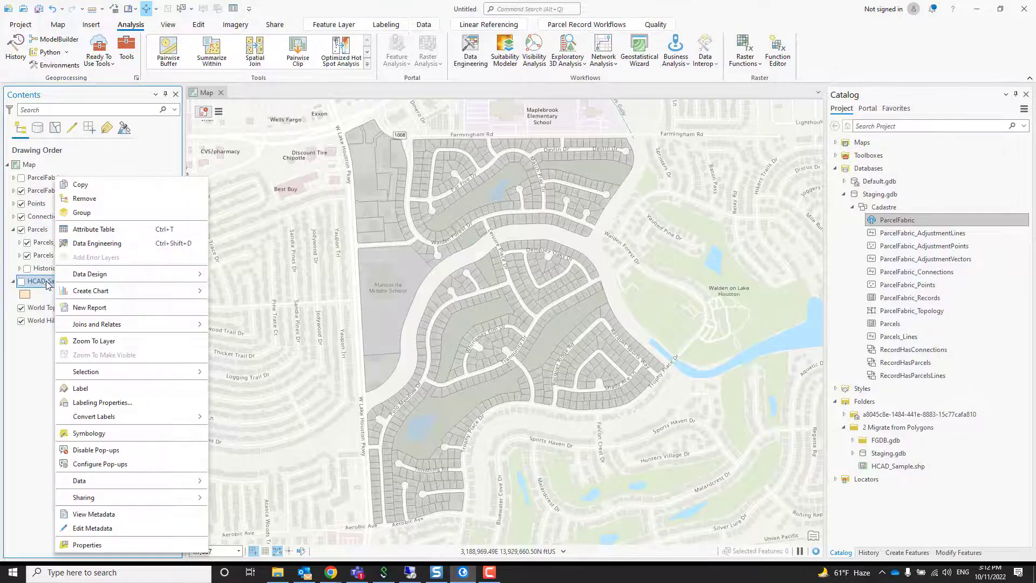
left_click(84, 199)
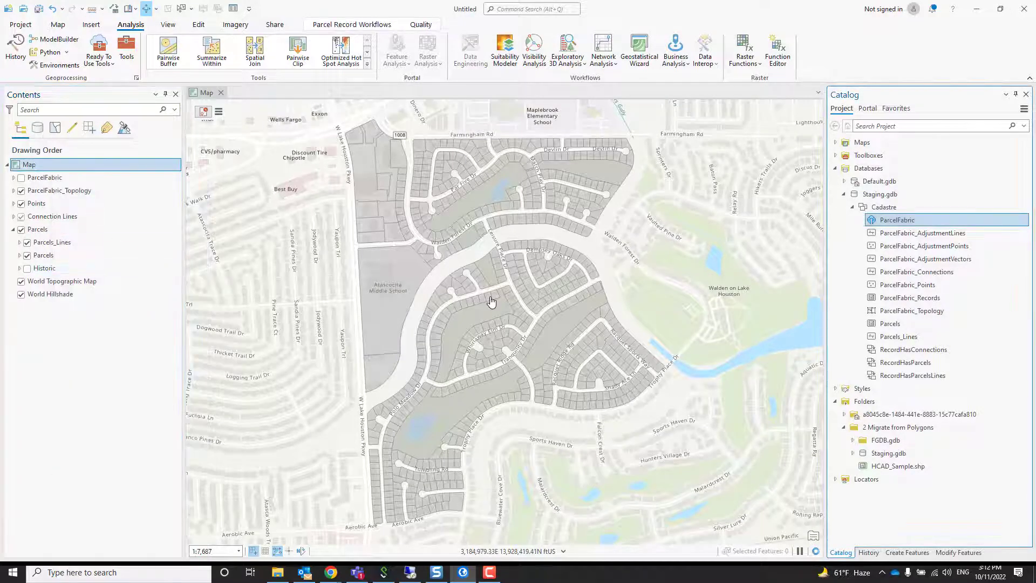
scroll(491, 300, "up", 3)
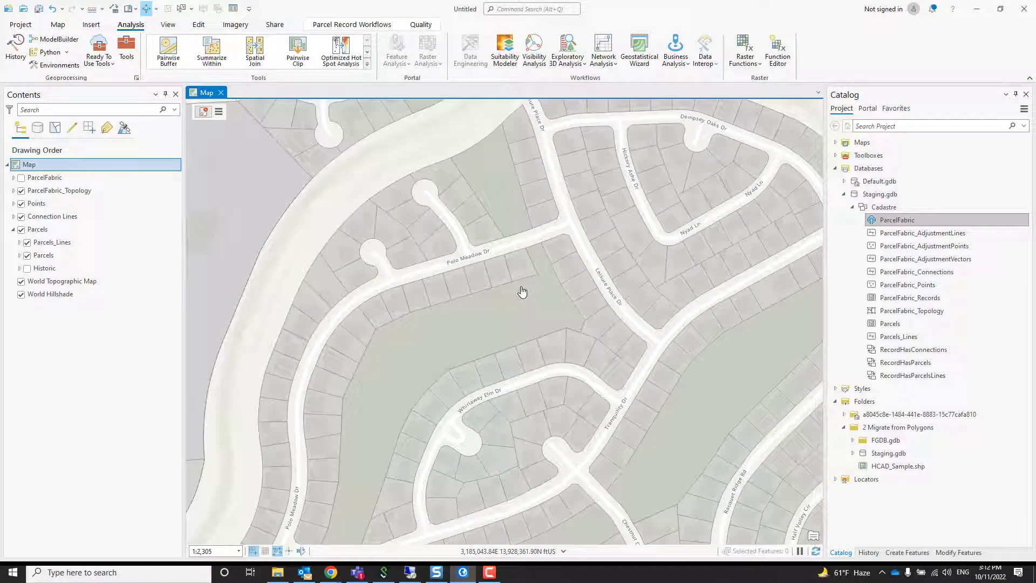
scroll(522, 291, "up", 1)
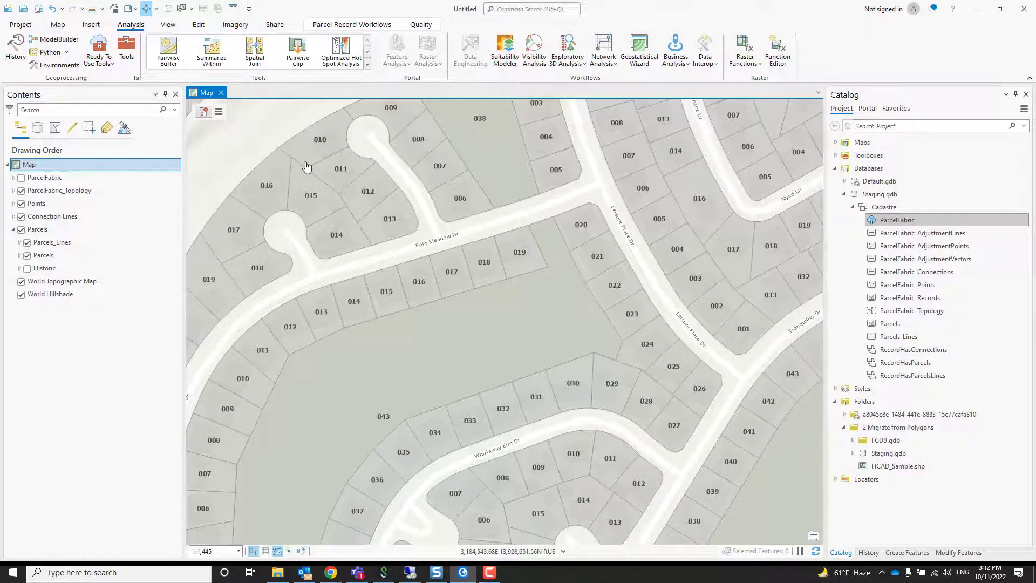
left_click(420, 25)
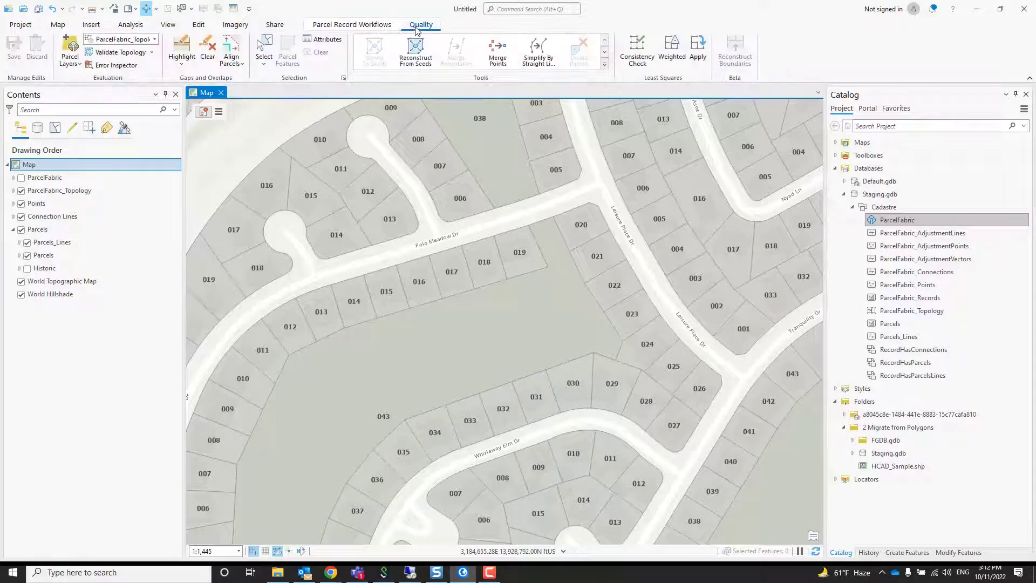
left_click(75, 66)
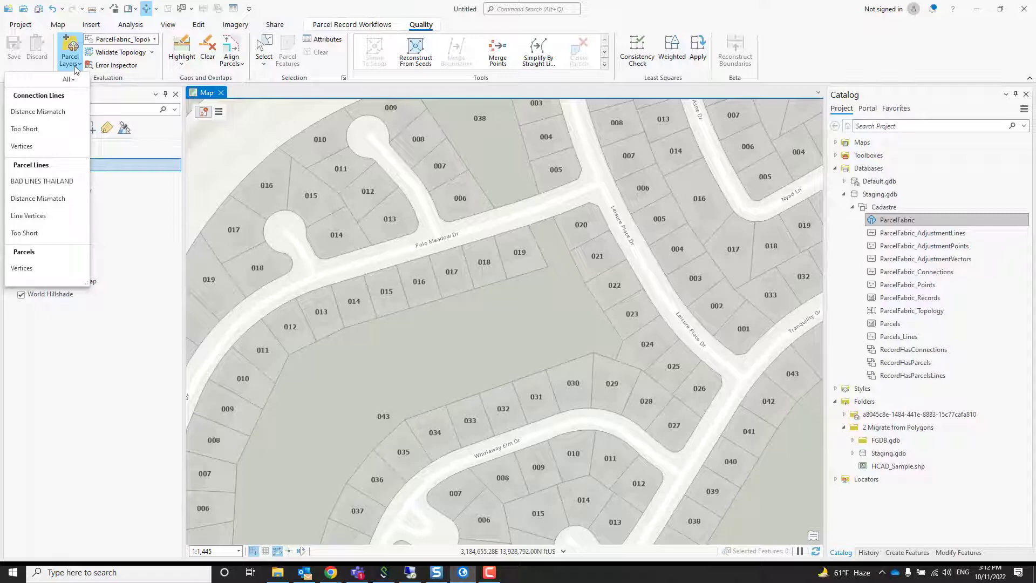
left_click(31, 269)
left_click(463, 229)
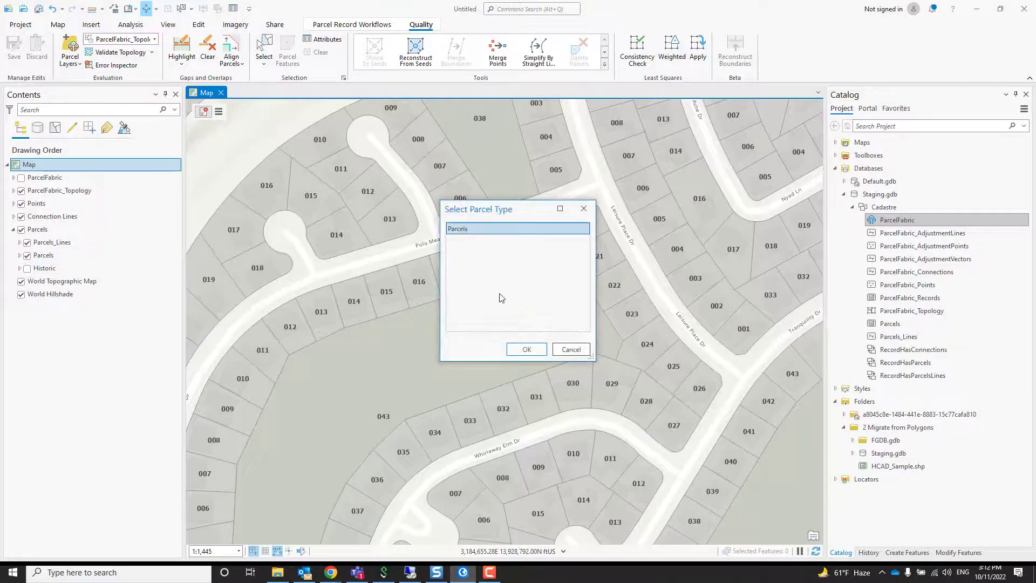
left_click(524, 349)
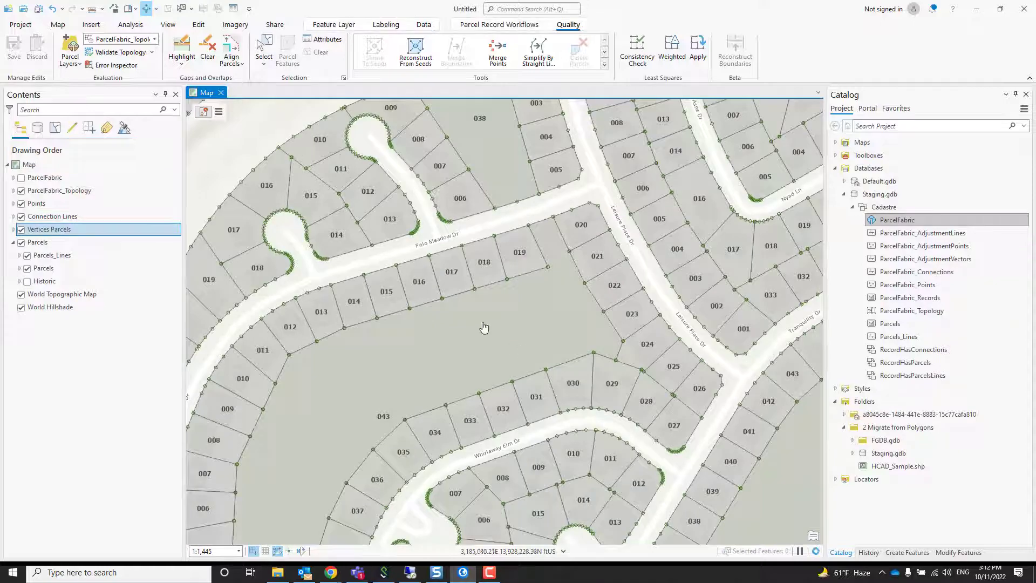
left_click_drag(391, 173, 512, 261)
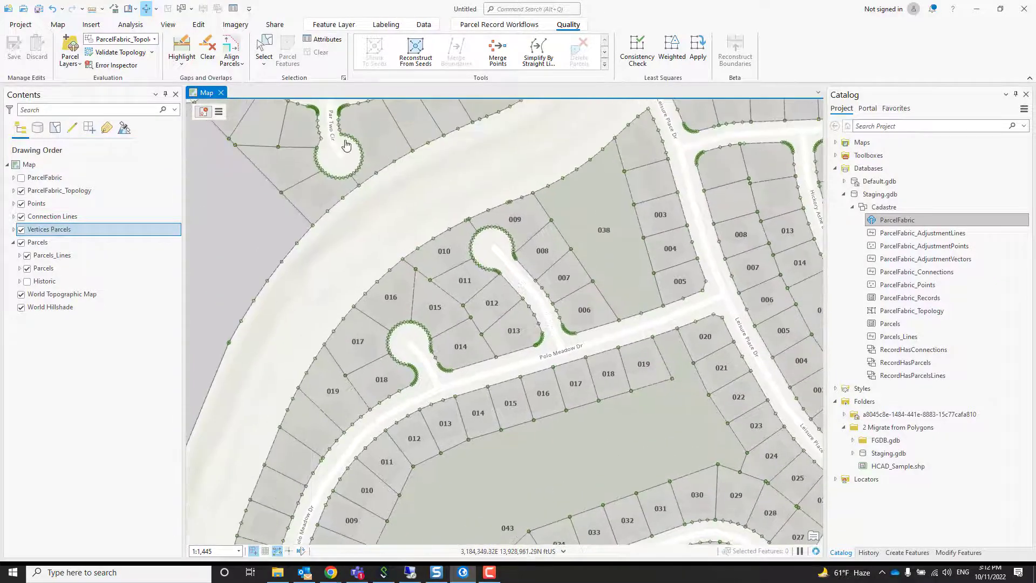
left_click_drag(636, 300, 313, 419)
left_click_drag(696, 364, 642, 208)
scroll(649, 291, "up", 2)
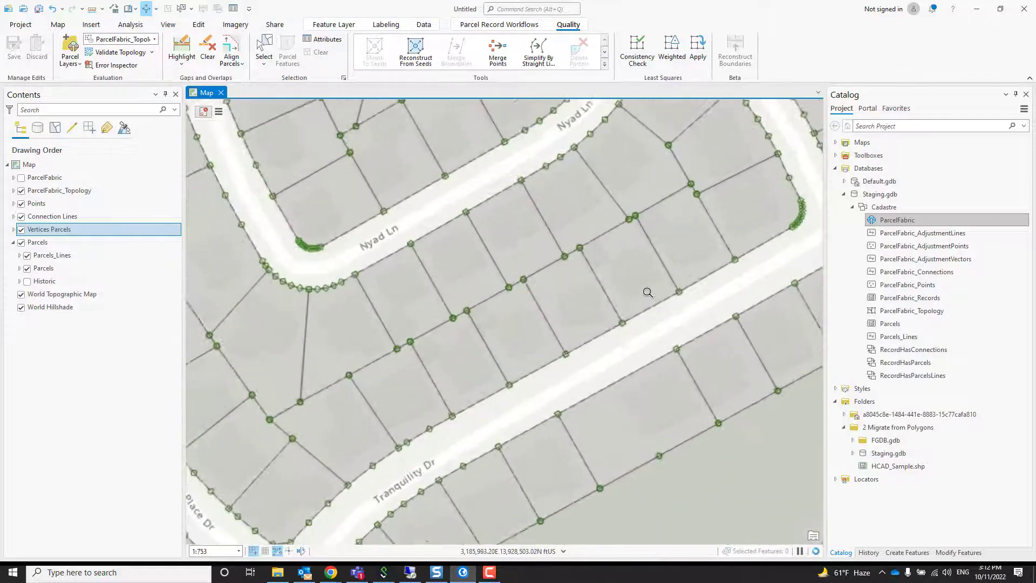
scroll(705, 247, "down", 5)
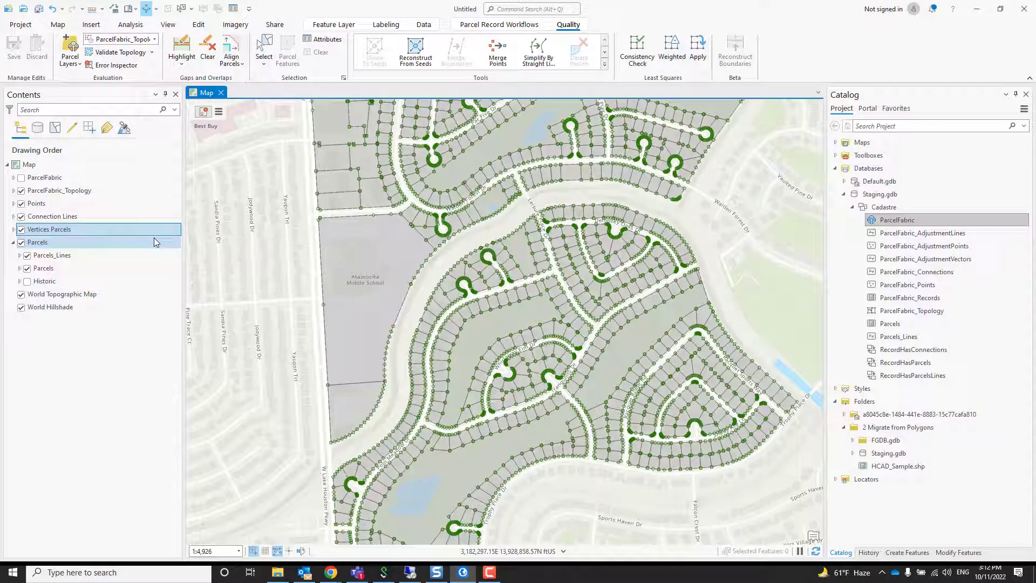
Set Simplify By Straight Lines And Circular Arcs to 0.5 m offset, radii 1–10000, input Parcels\Parcels
left_click(532, 62)
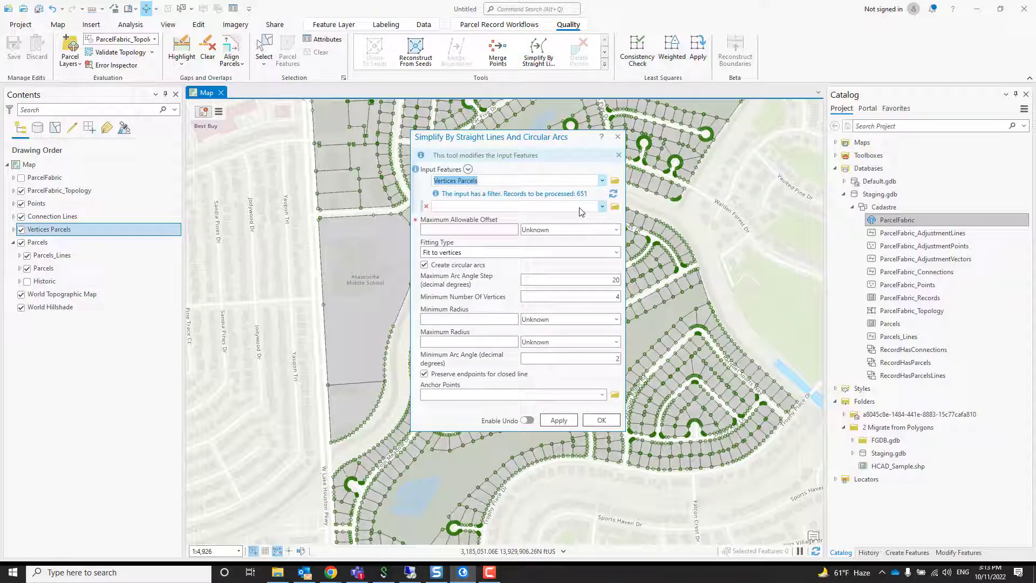
left_click_drag(625, 209, 724, 208)
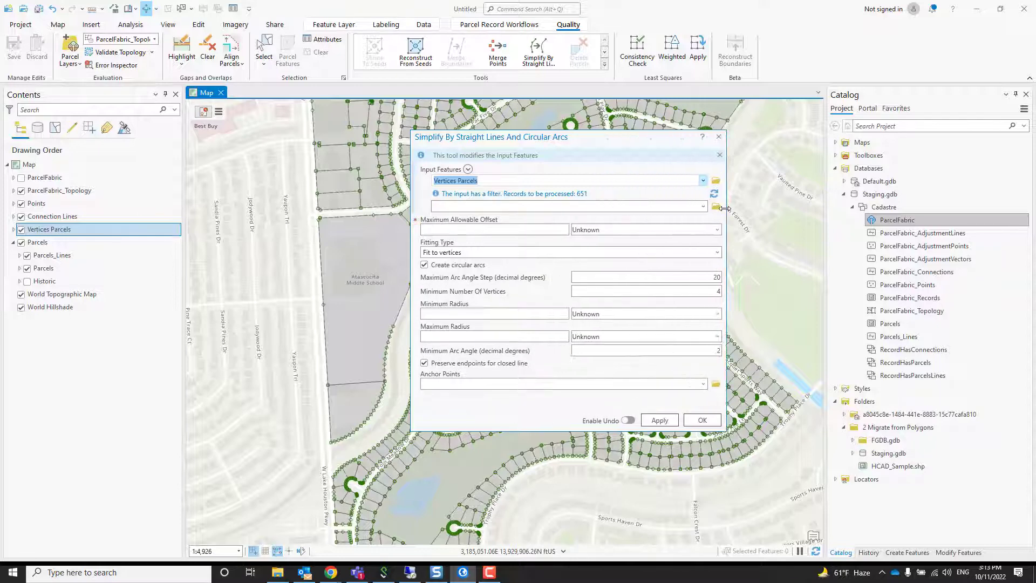
left_click(550, 228)
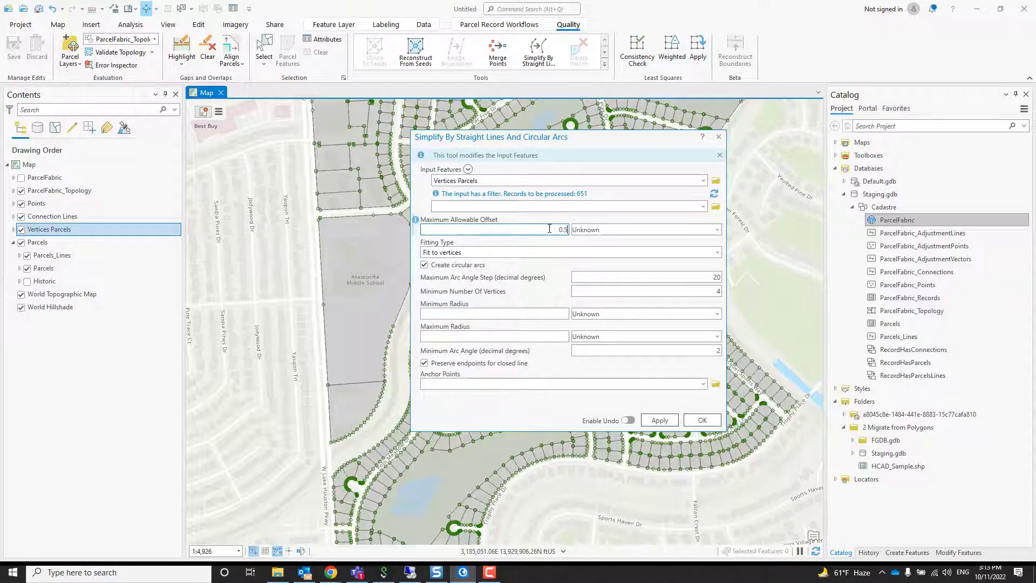
left_click(627, 230)
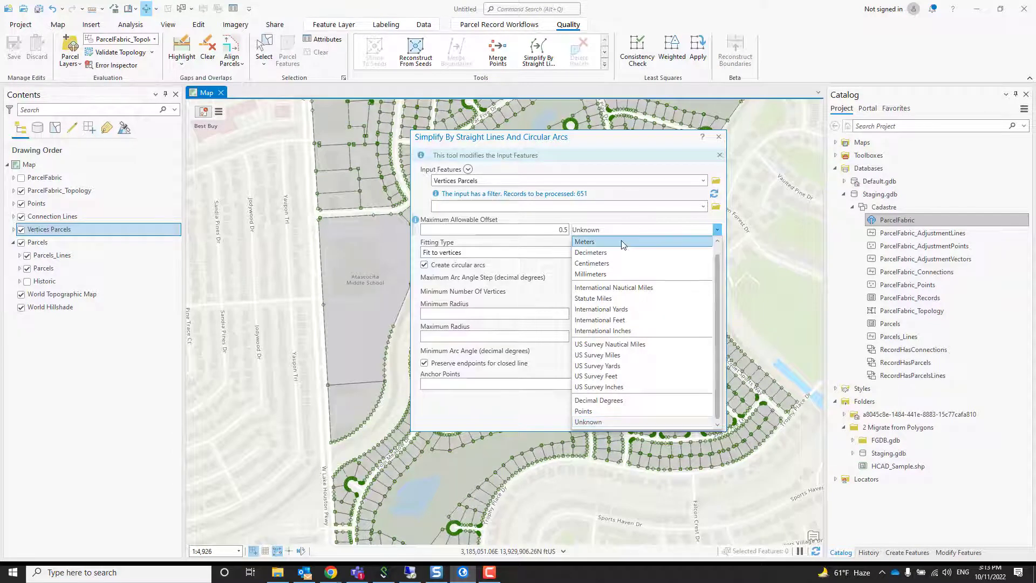
left_click(622, 243)
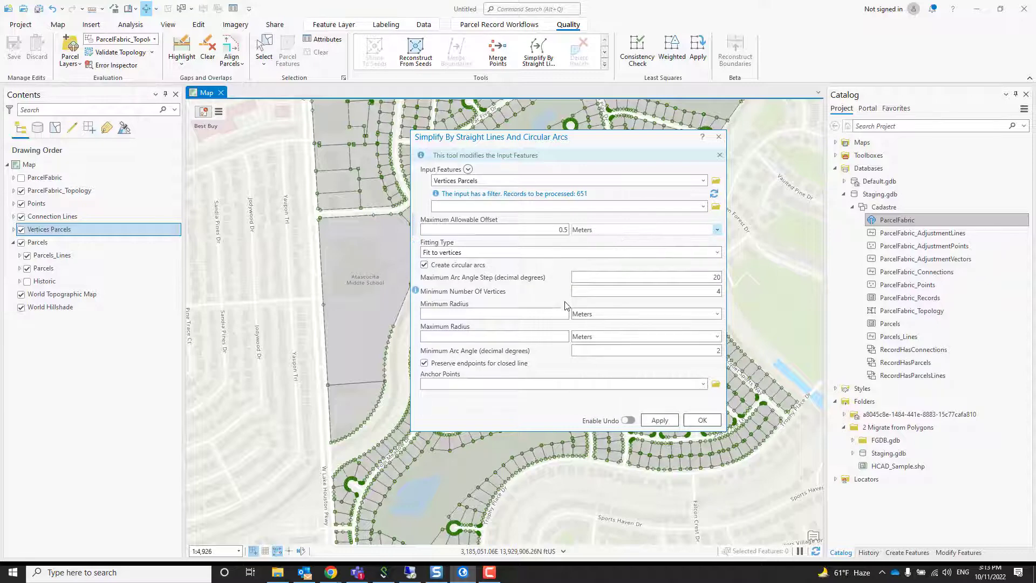
left_click(501, 316)
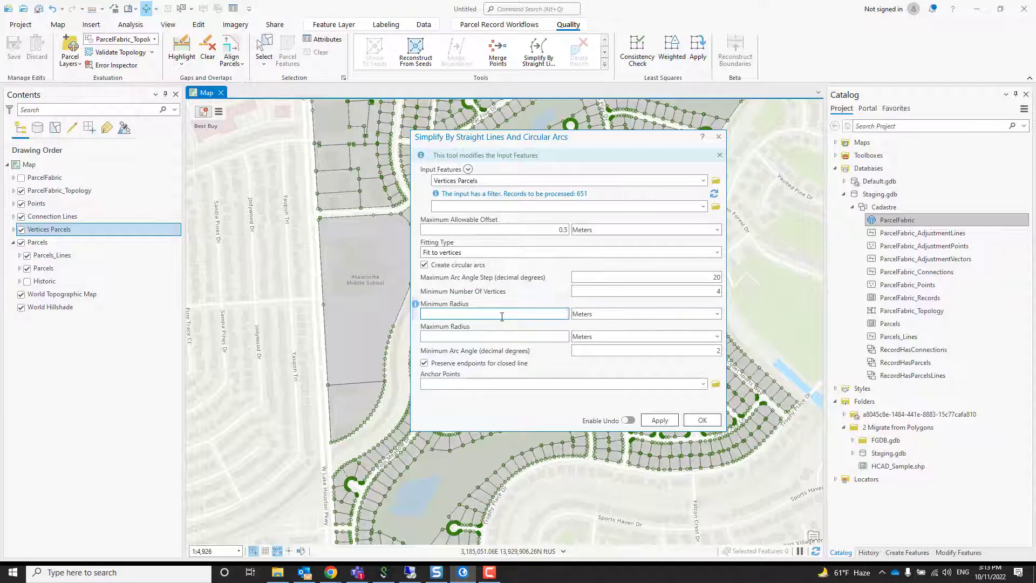
type("1")
left_click(498, 335)
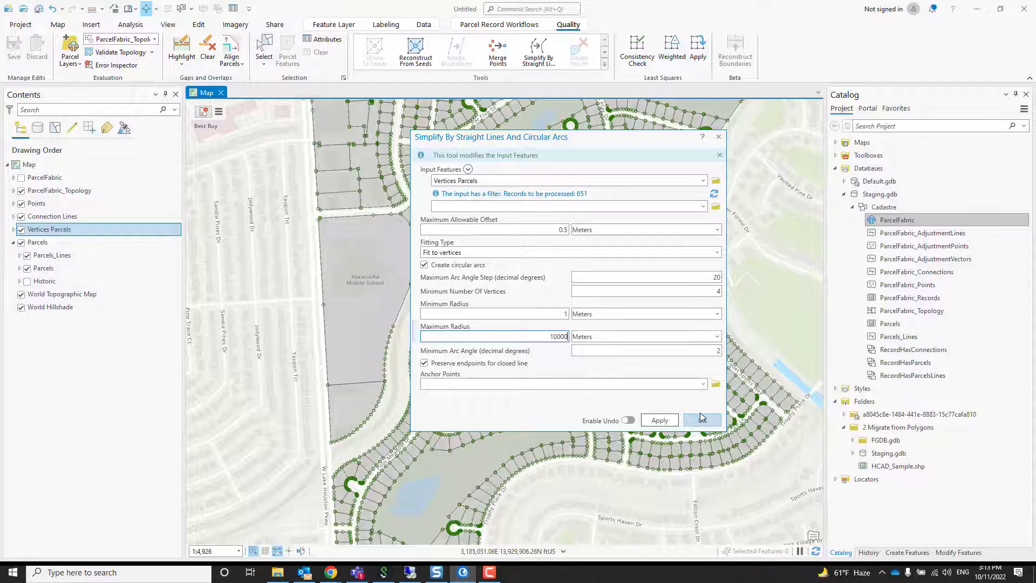
left_click(704, 181)
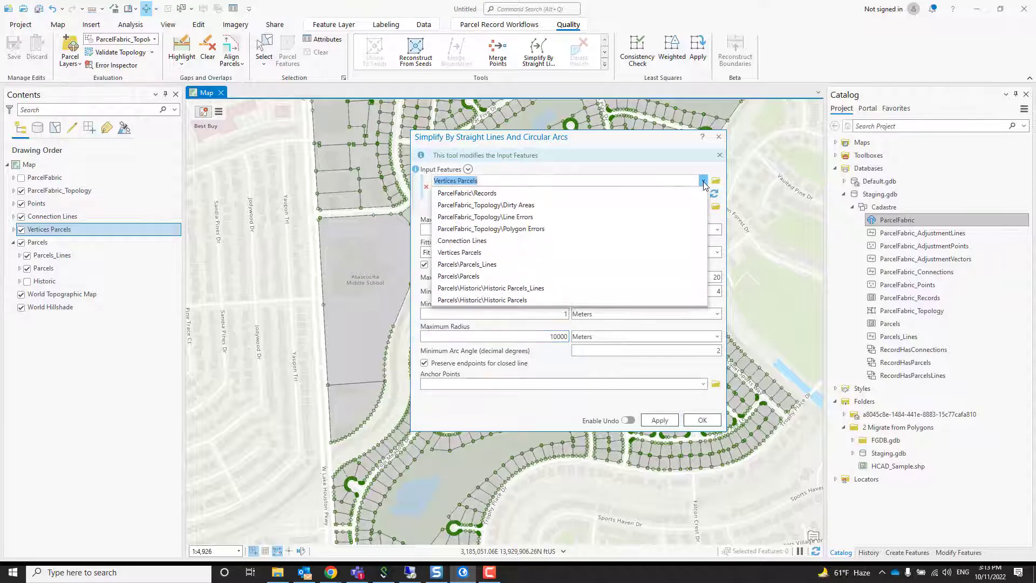
left_click(488, 276)
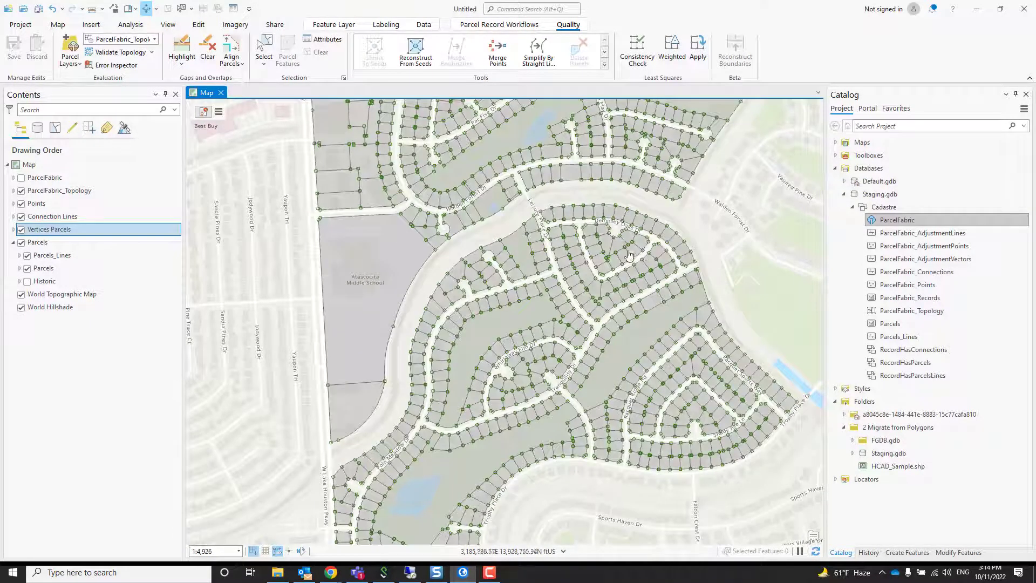
Review the simplified parcel curves and remove the Vertices Parcels layer from the map
left_click_drag(555, 186, 535, 260)
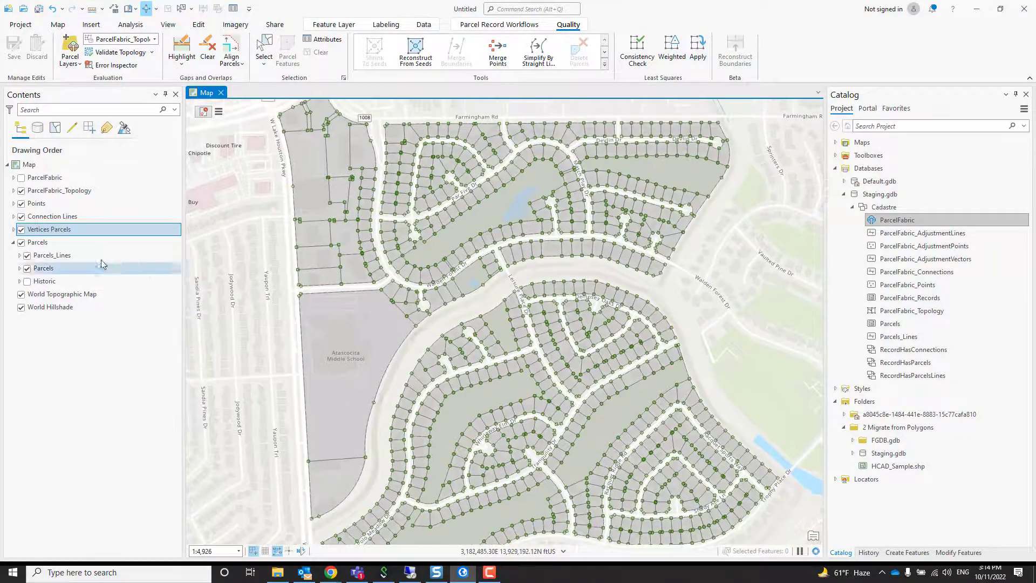
right_click(49, 233)
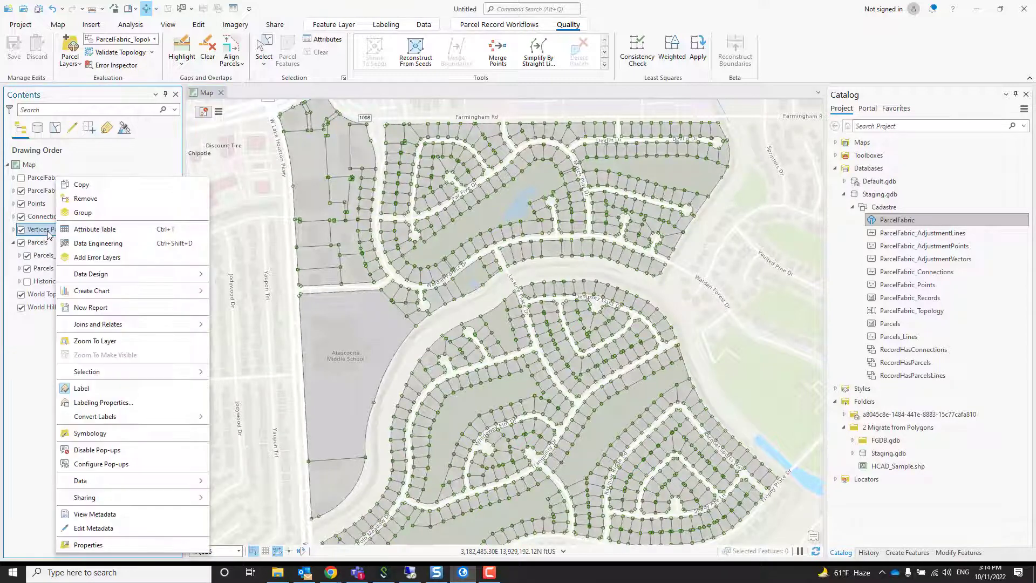
left_click(84, 198)
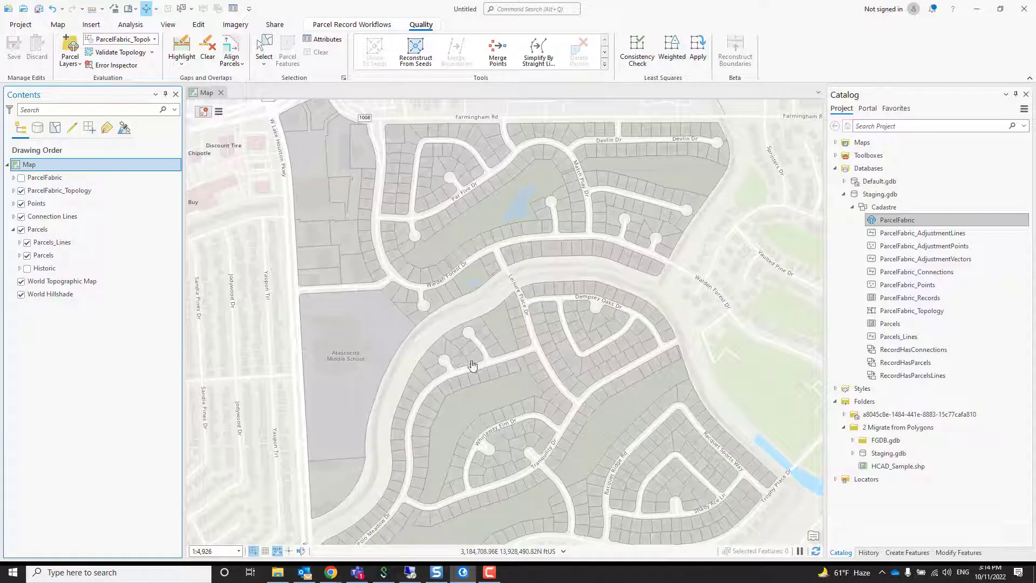
left_click_drag(472, 366, 468, 320)
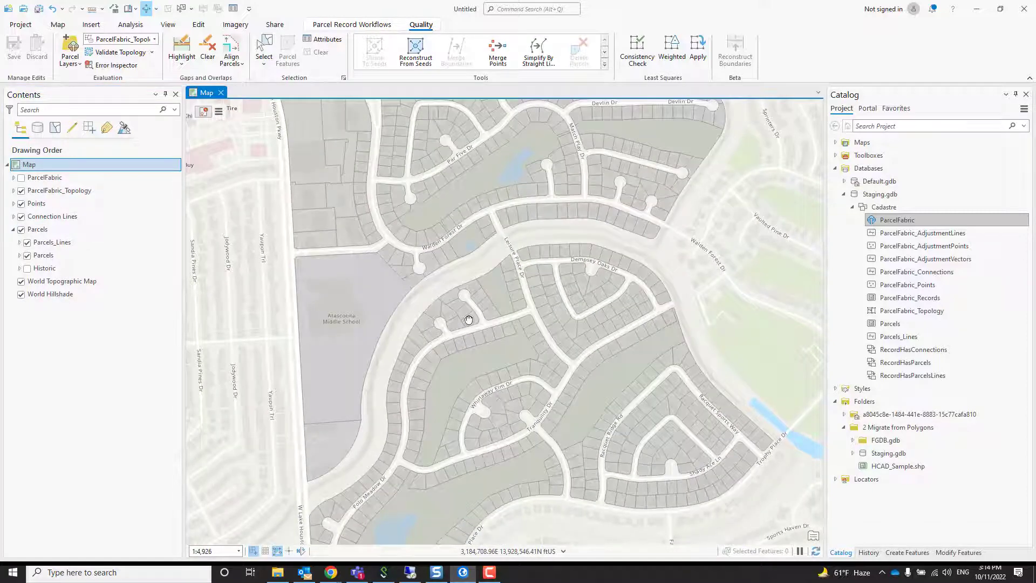
Open the Create Parcel Records tool from Parcel Tools > Administration
left_click(130, 27)
left_click(125, 48)
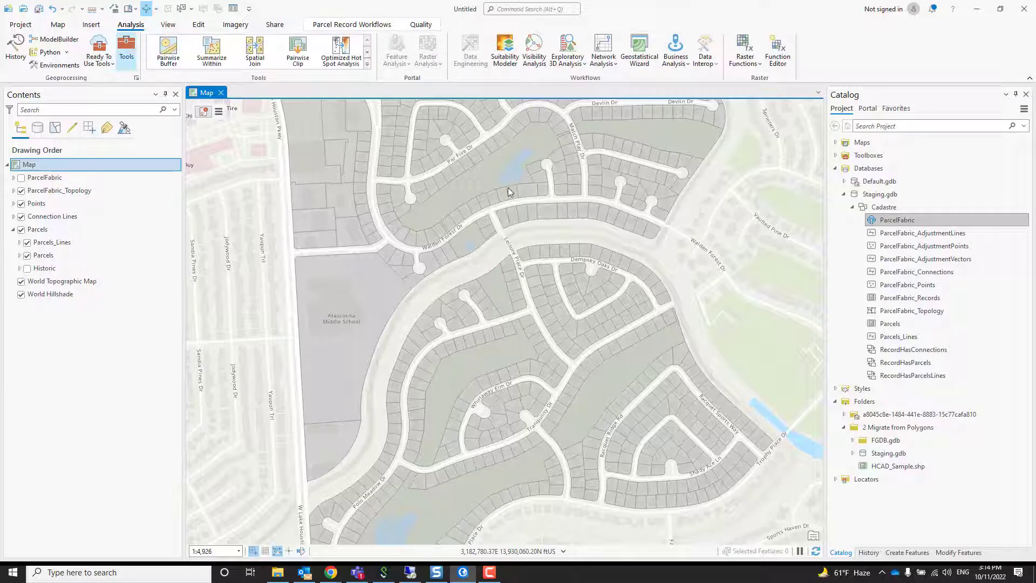
left_click(373, 67)
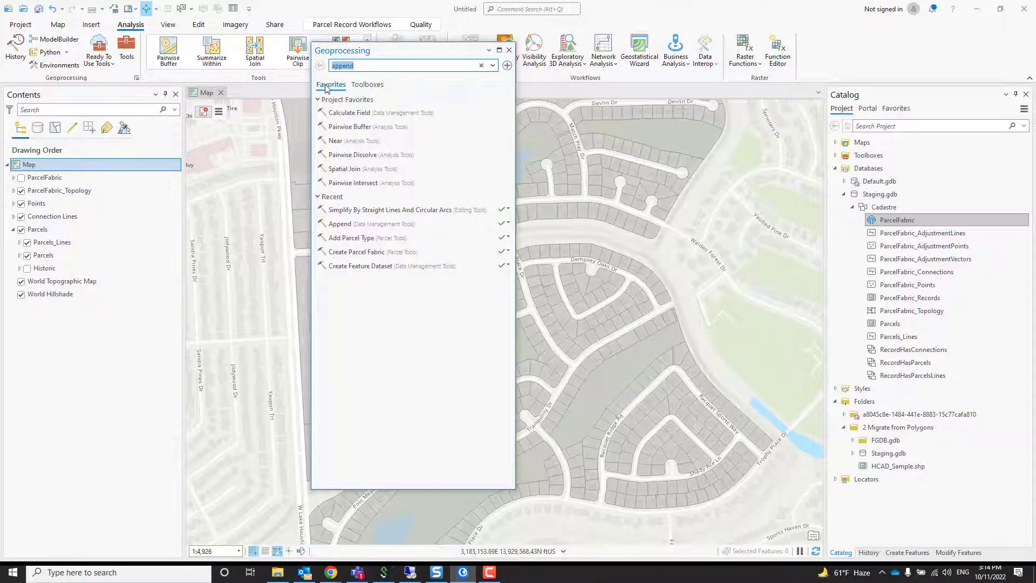
left_click(372, 86)
left_click_drag(512, 298, 513, 368)
left_click(317, 342)
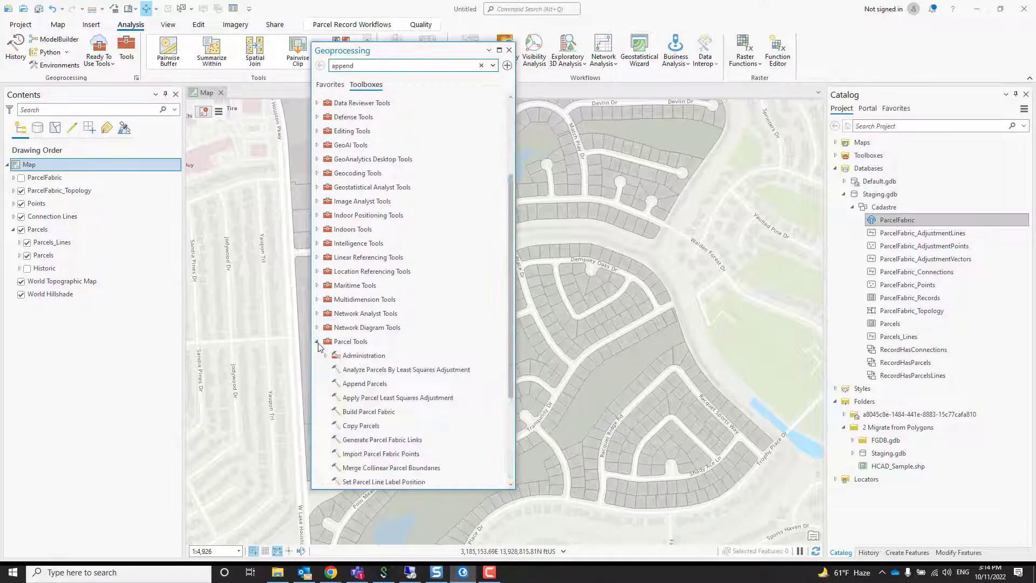
left_click(326, 355)
left_click(394, 384)
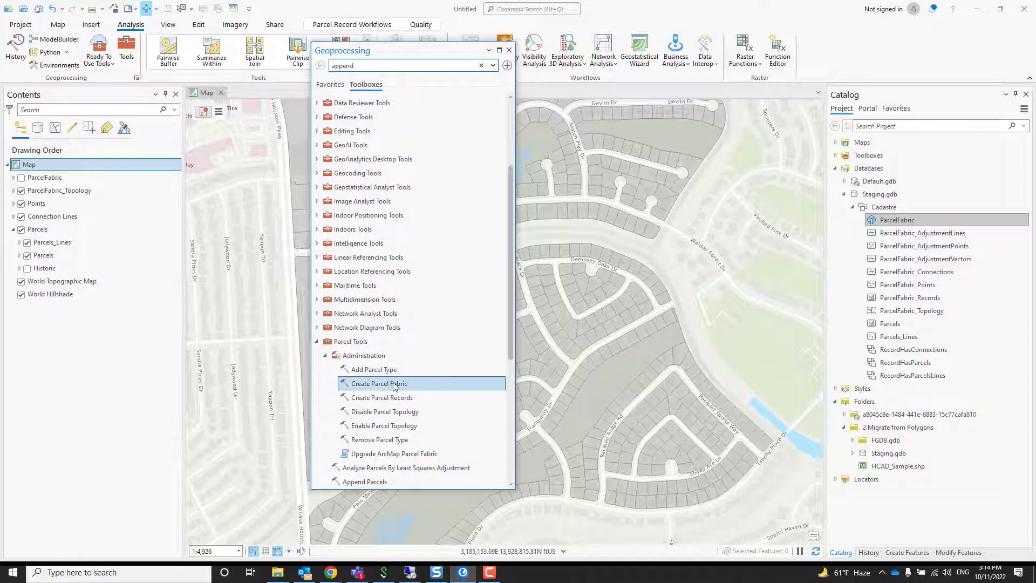
double_click(400, 398)
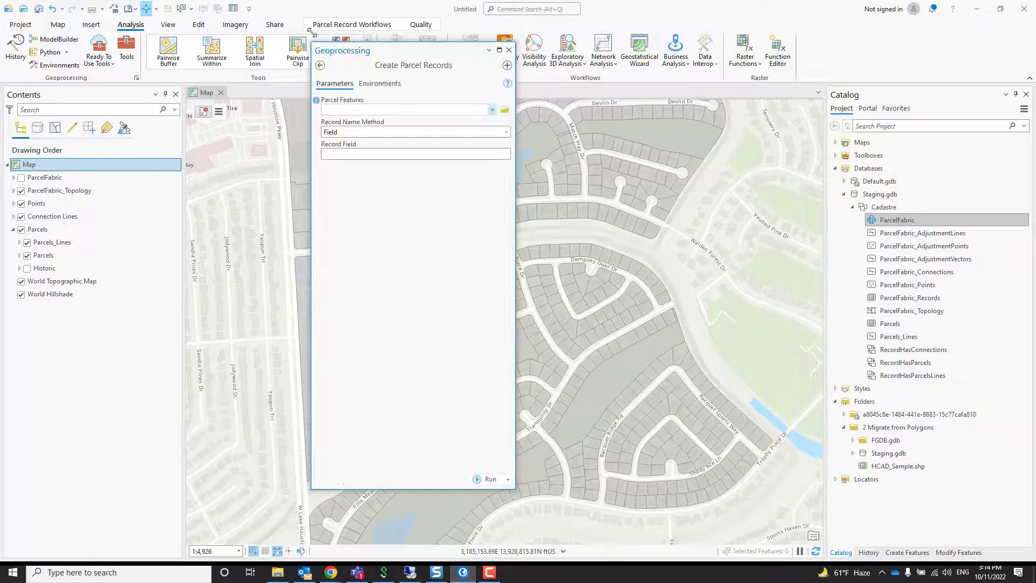
Create parcel records for Parcels\Parcels, naming them from the RecordName field
left_click_drag(390, 48, 535, 108)
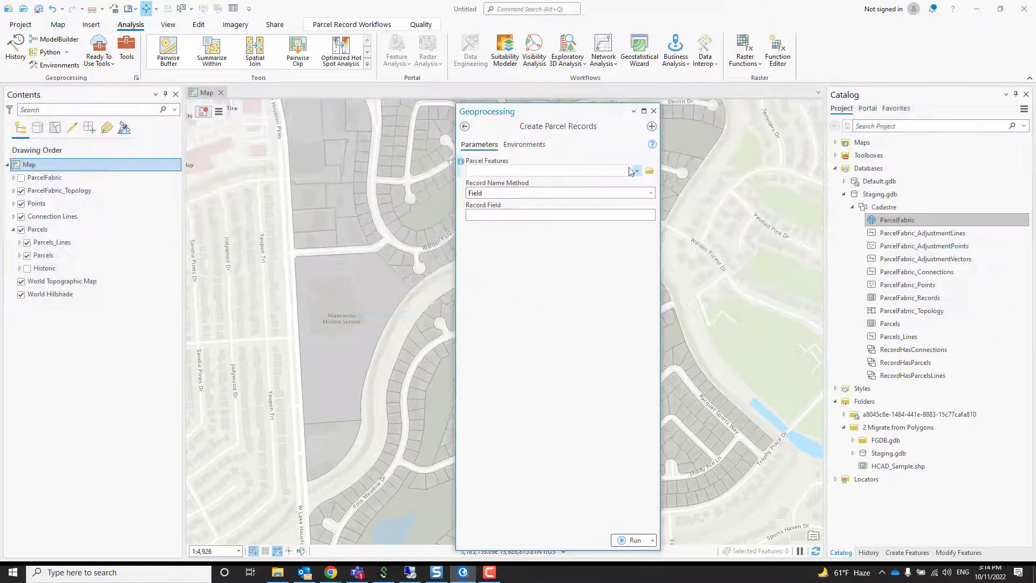
left_click(636, 172)
left_click(625, 251)
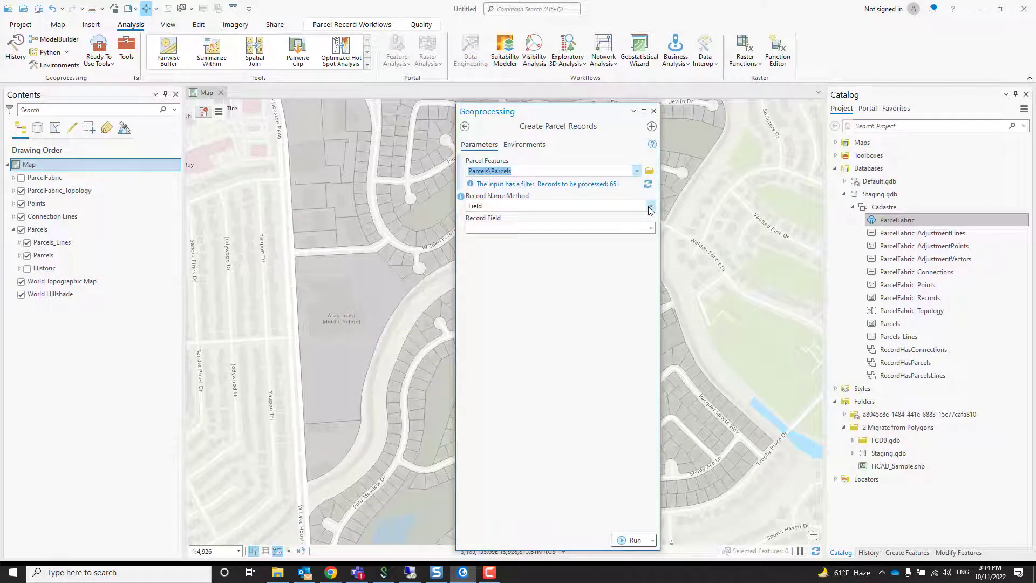
left_click(649, 228)
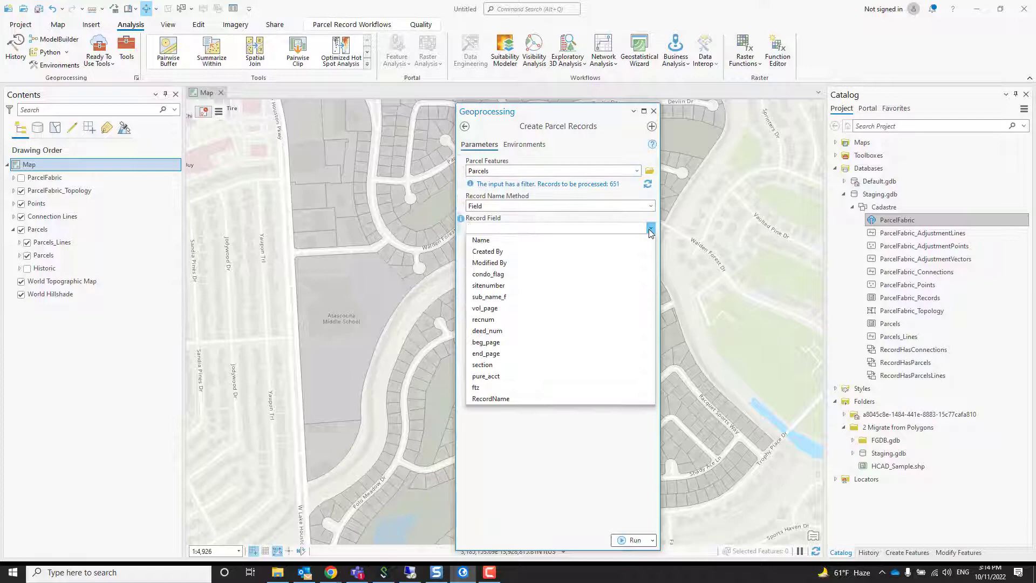
left_click(537, 398)
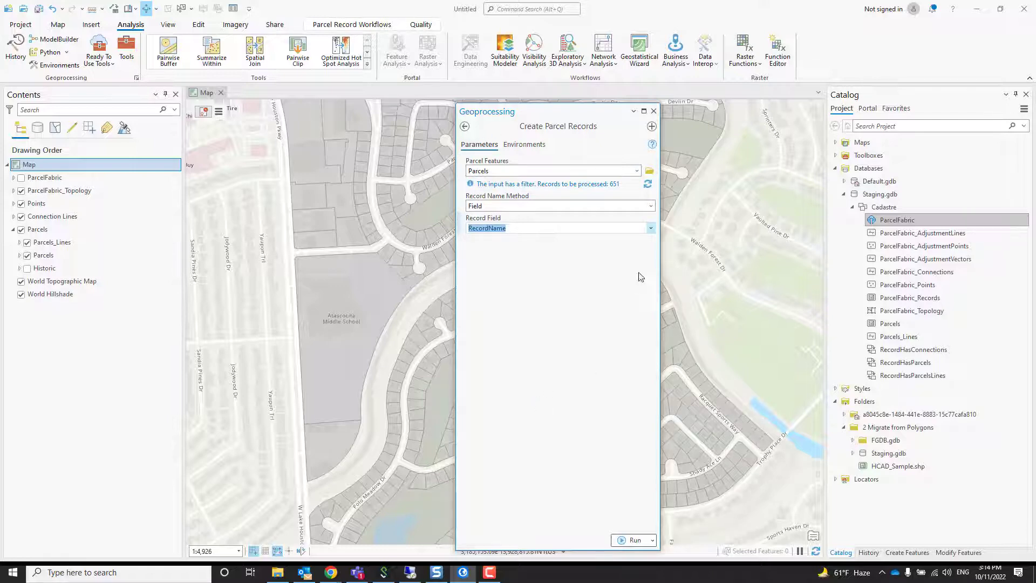
left_click_drag(599, 114, 514, 125)
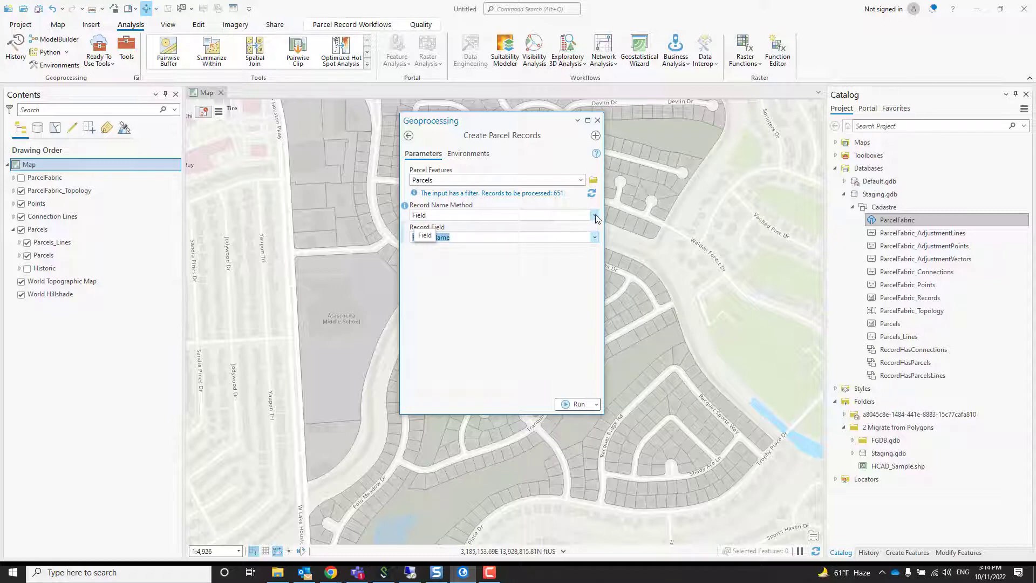
left_click(574, 403)
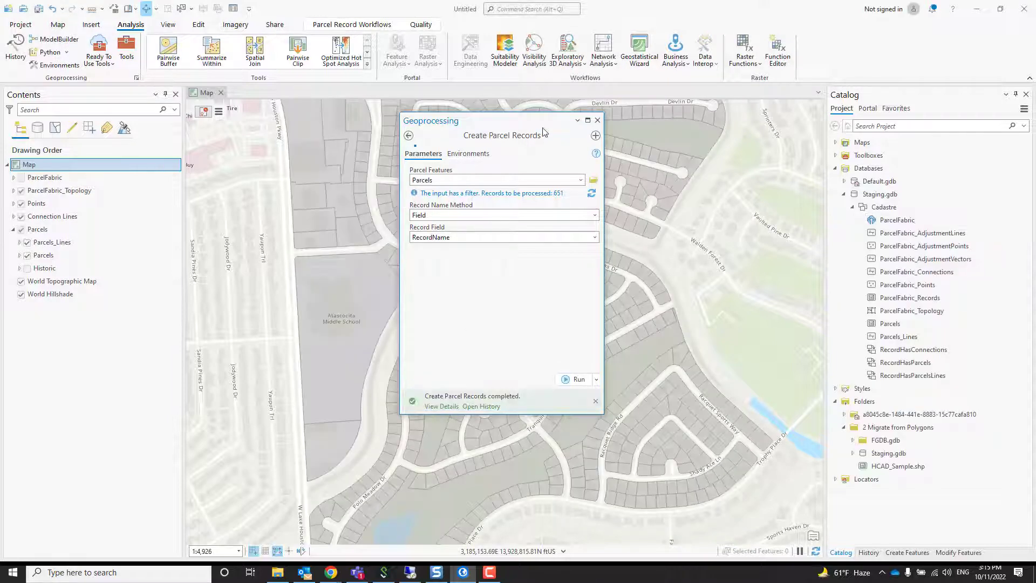
left_click(597, 121)
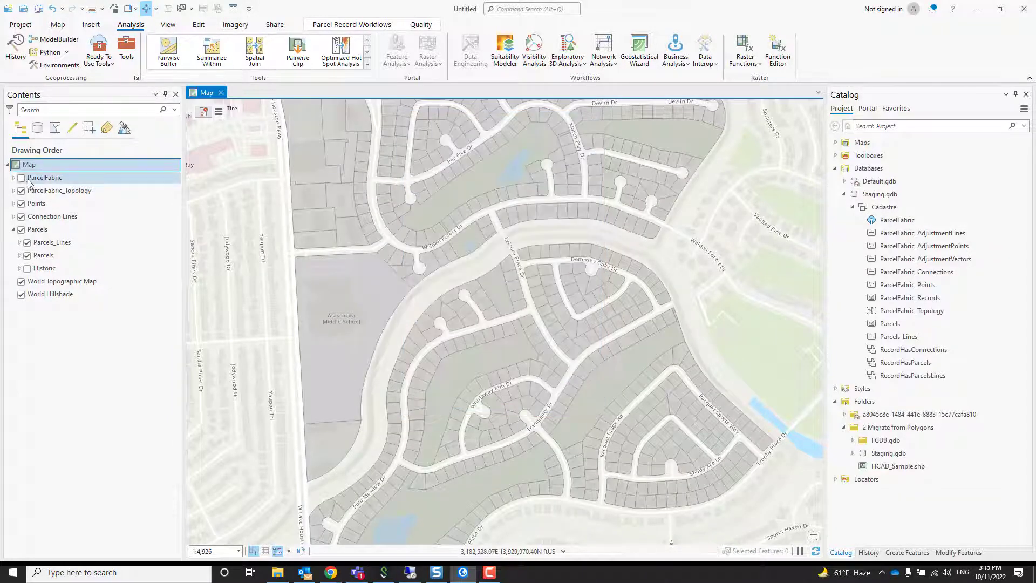
Expand ParcelFabric in Contents and turn on its Records sublayer
left_click(21, 178)
left_click(21, 177)
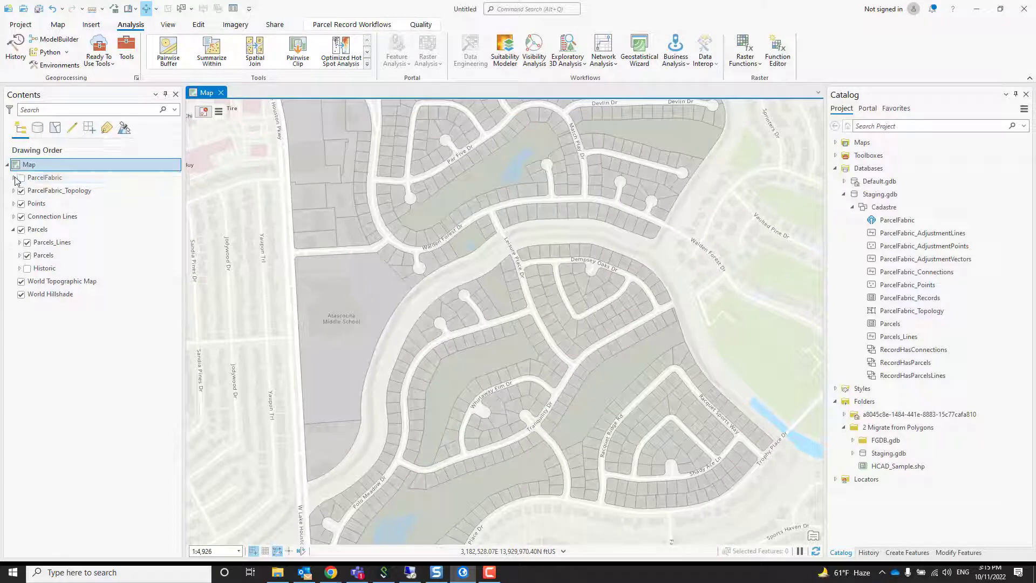
left_click(13, 177)
left_click(34, 190)
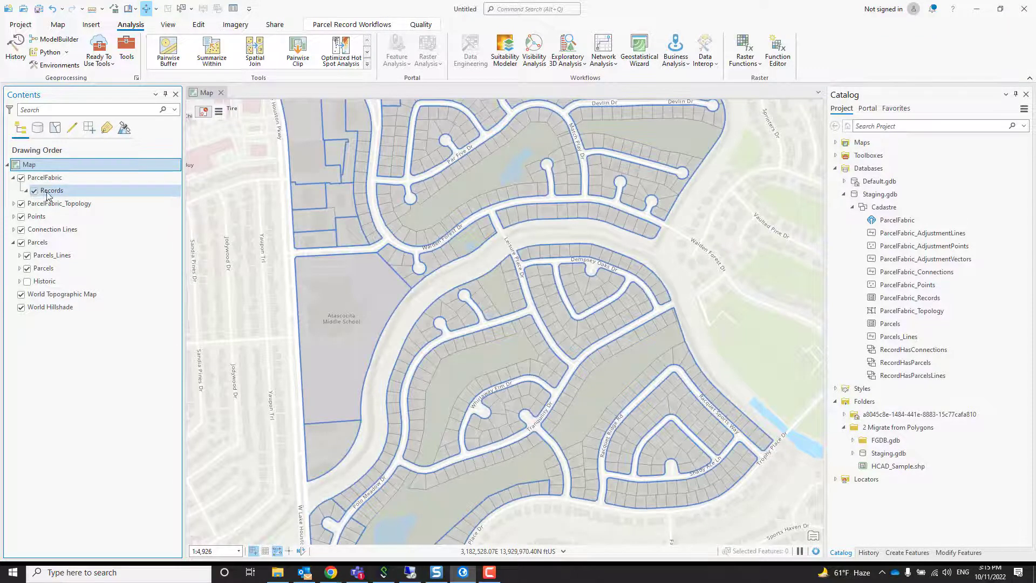
Zoom and pan to the labelled Walden on Lake Houston parcel records
left_click_drag(378, 272, 453, 307)
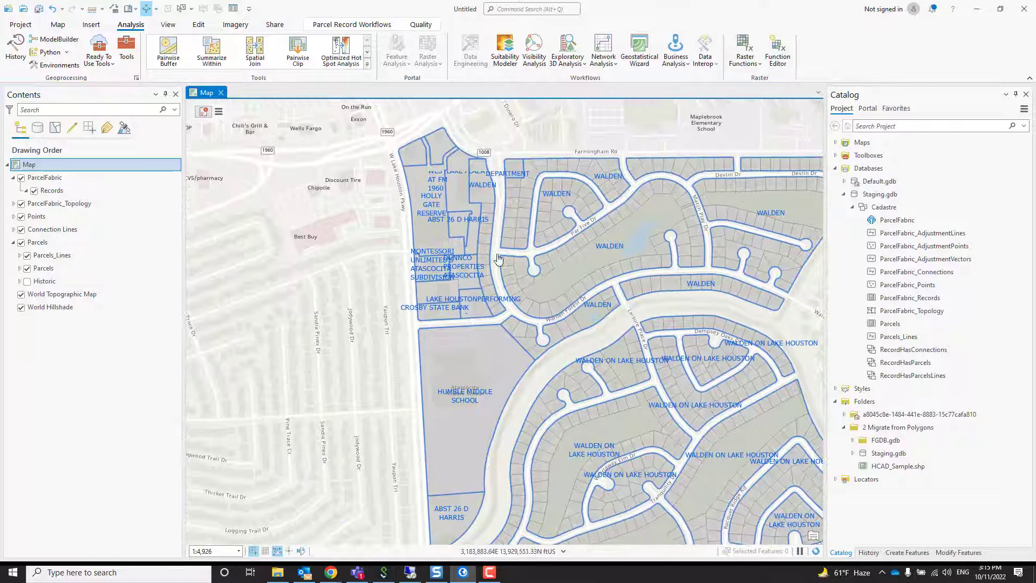
scroll(483, 271, "up", 2)
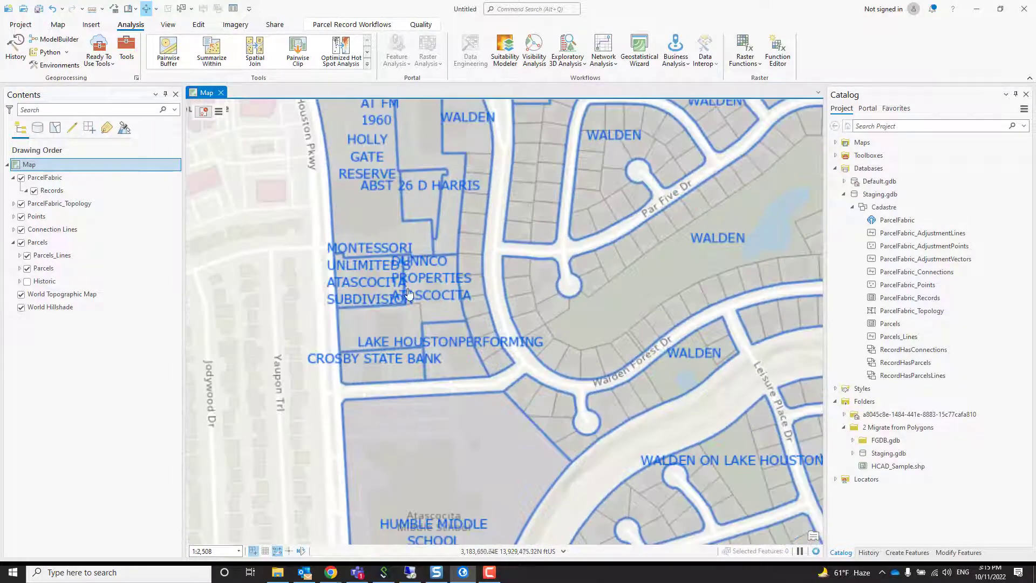
left_click_drag(655, 408, 599, 248)
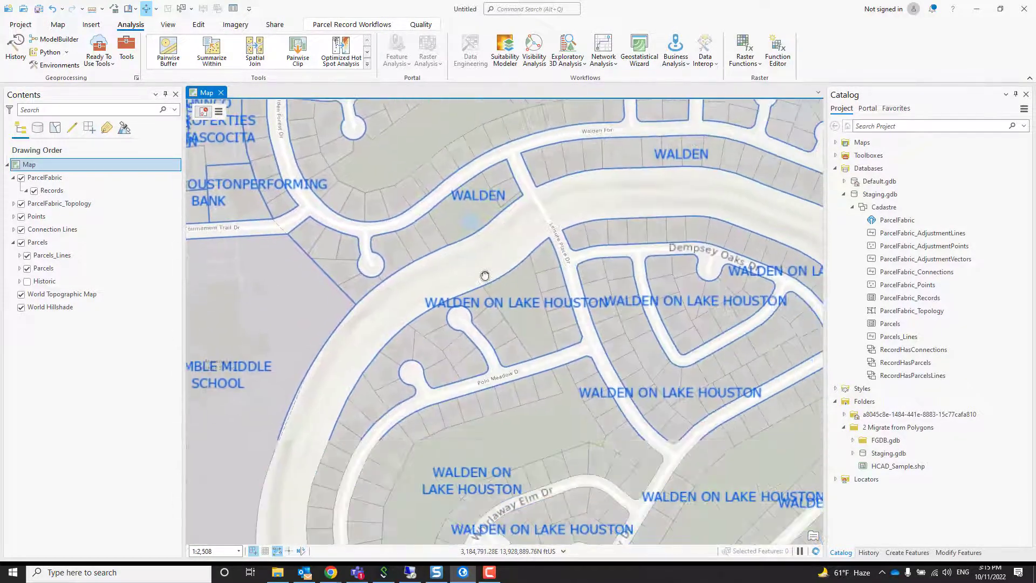
left_click_drag(583, 430, 538, 373)
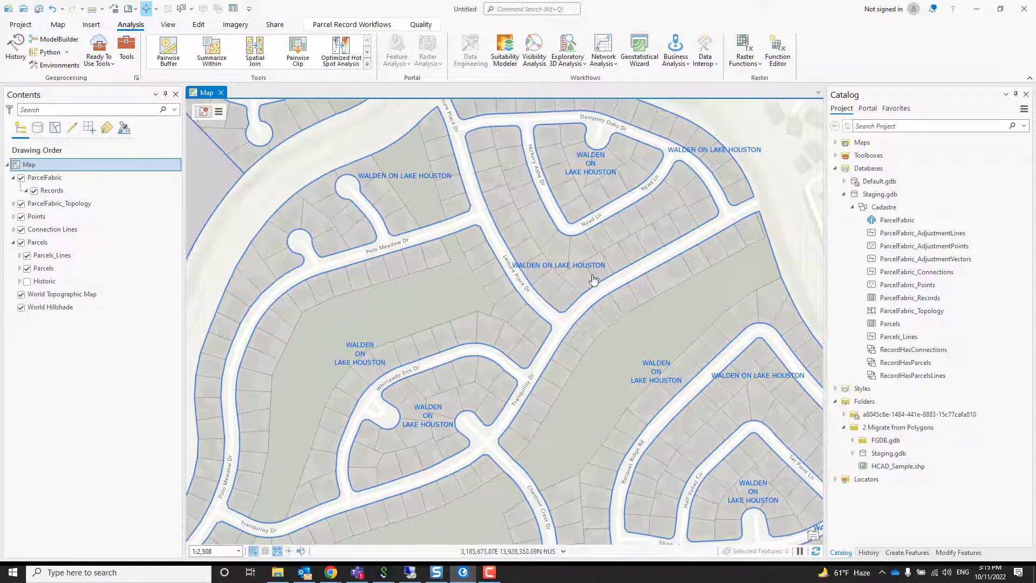
scroll(589, 287, "up", 2)
left_click_drag(408, 360, 623, 268)
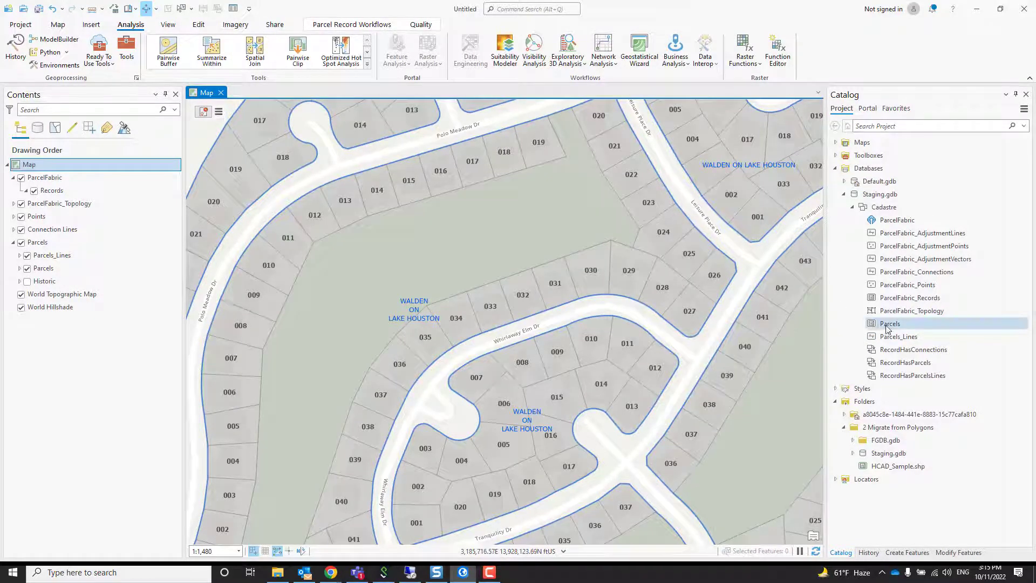
mouse_move(891, 339)
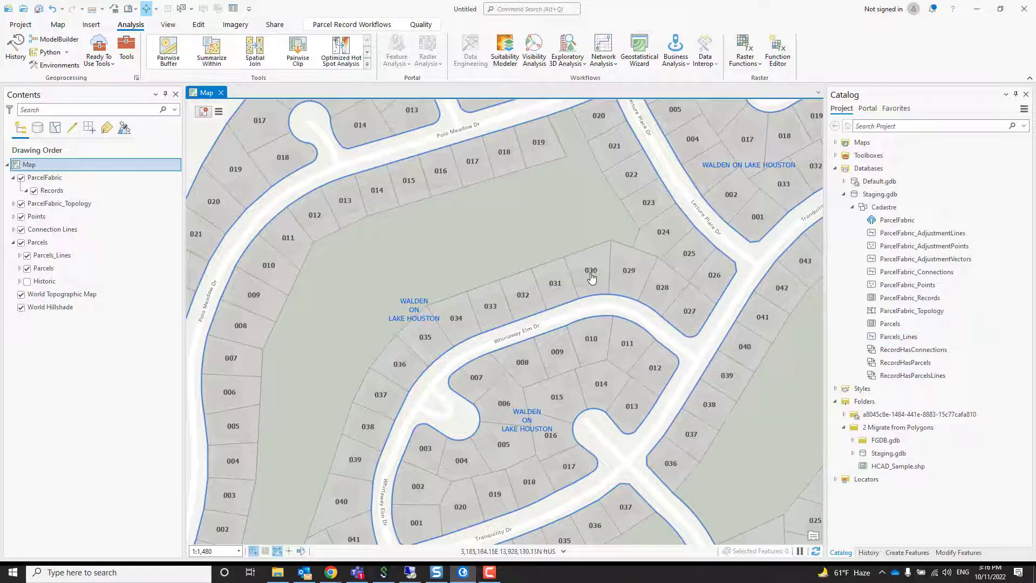
Run Build Parcel Fabric on ParcelFabric at the default extent
left_click(127, 51)
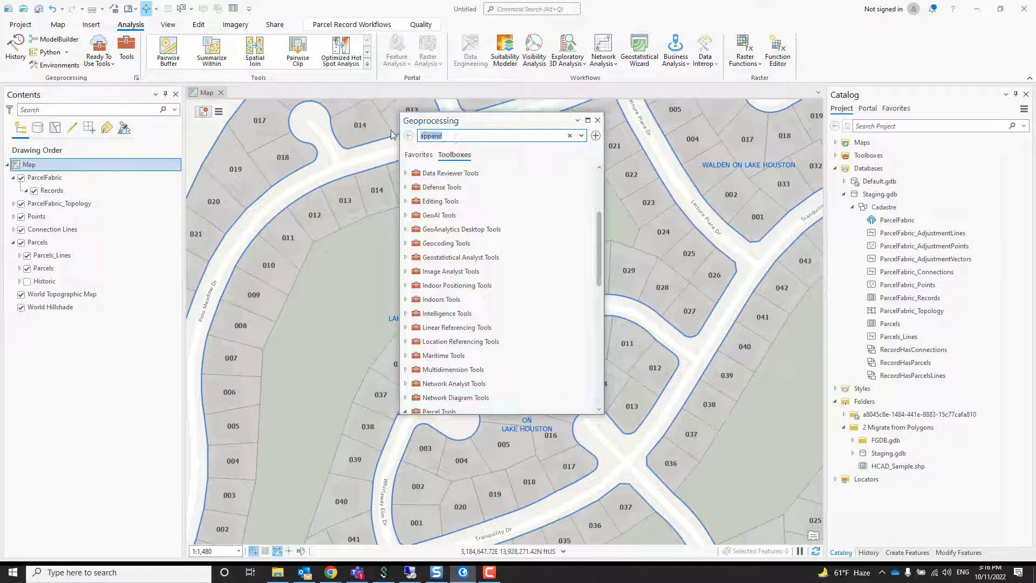
type("build")
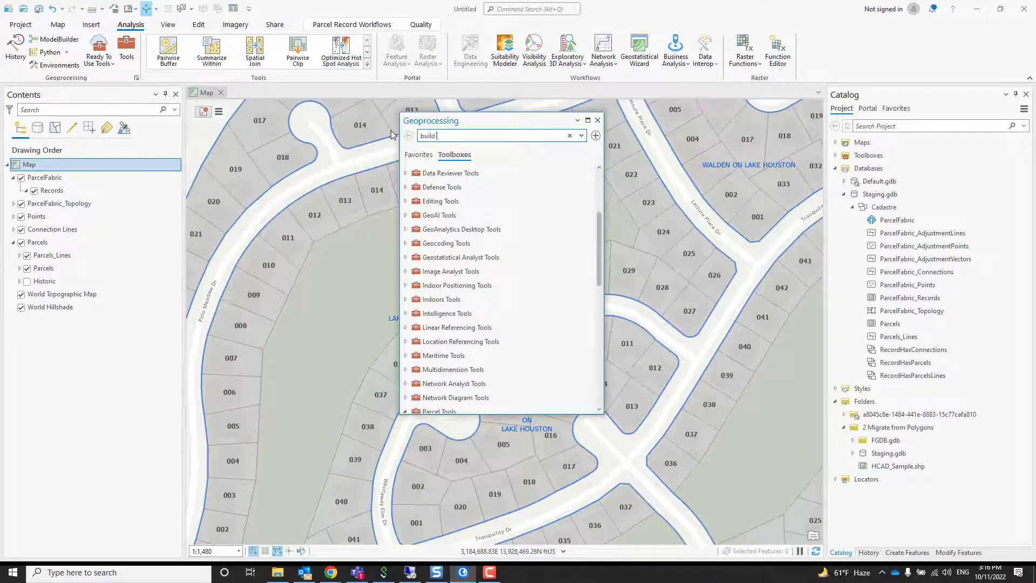
type("pa")
left_click(436, 160)
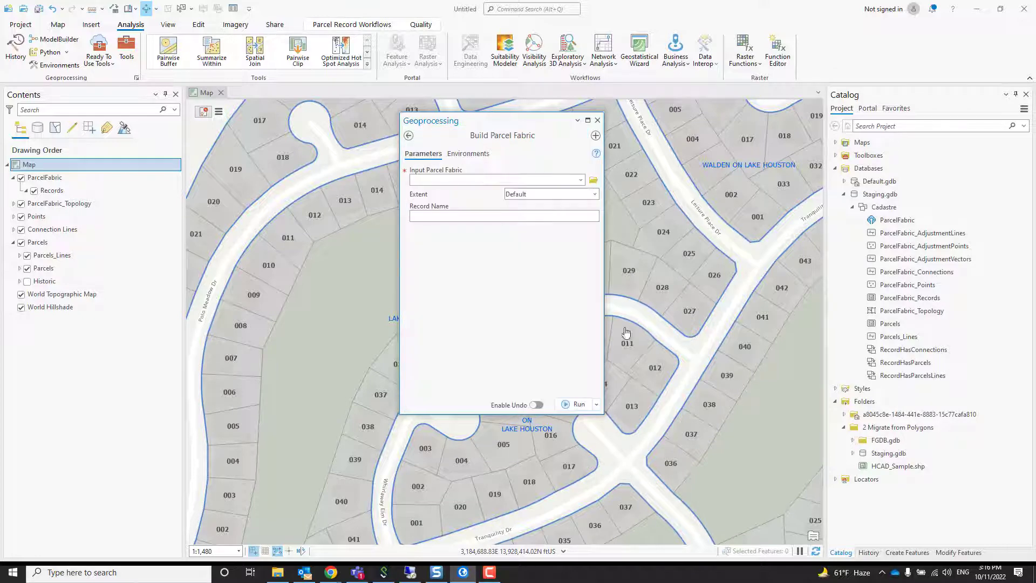
left_click(580, 180)
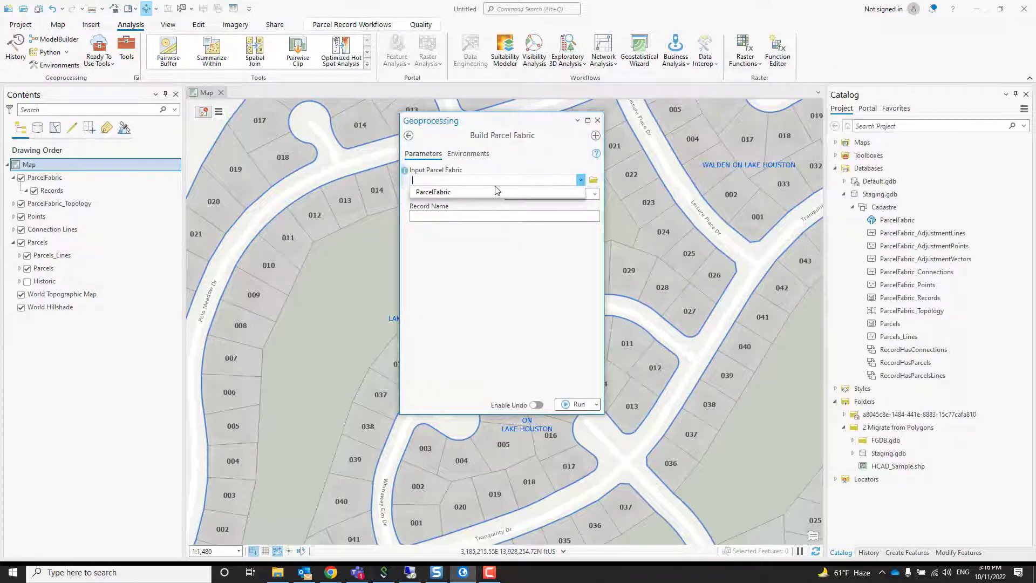
left_click(490, 192)
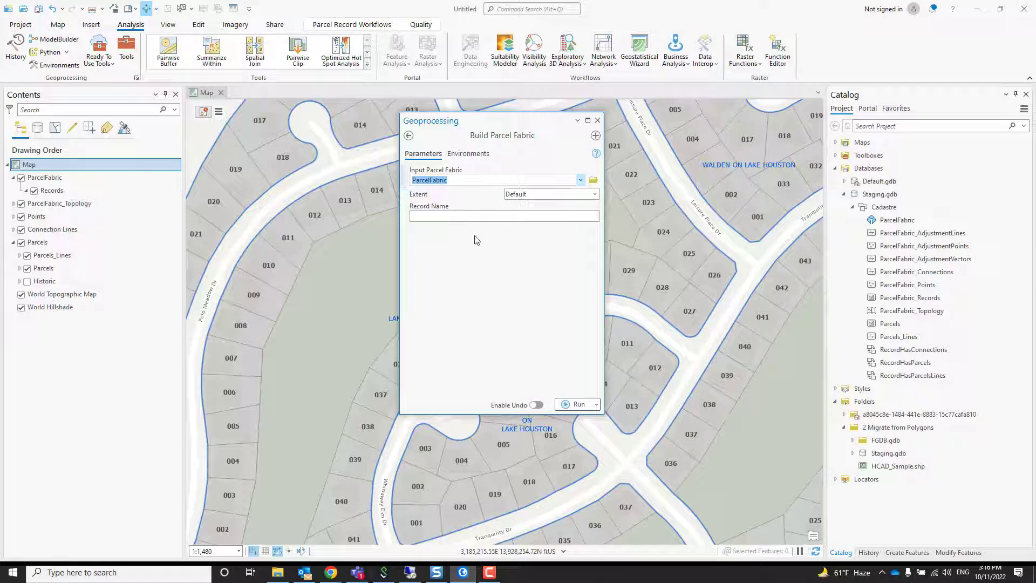
left_click(578, 405)
mouse_move(561, 410)
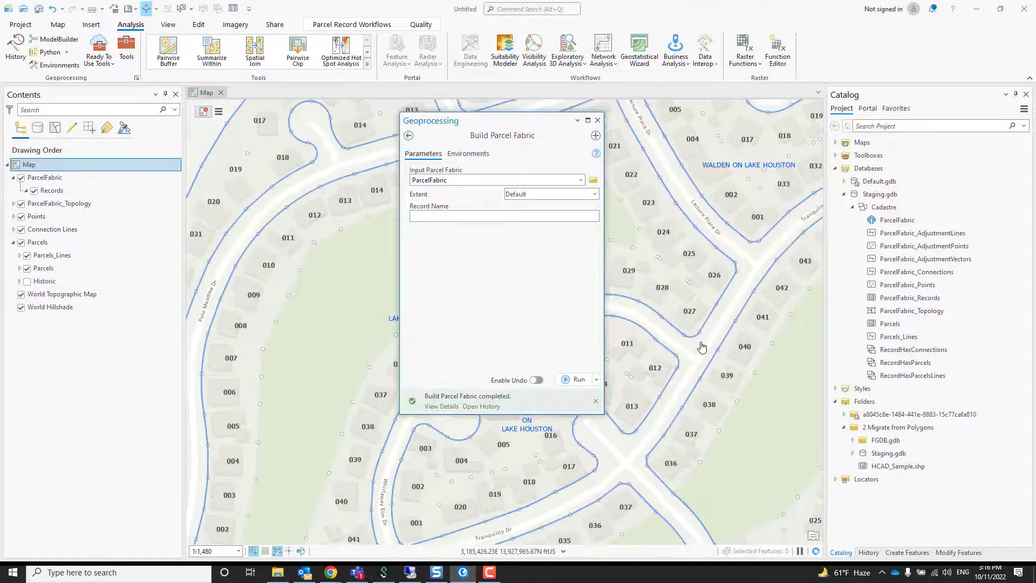
left_click(598, 120)
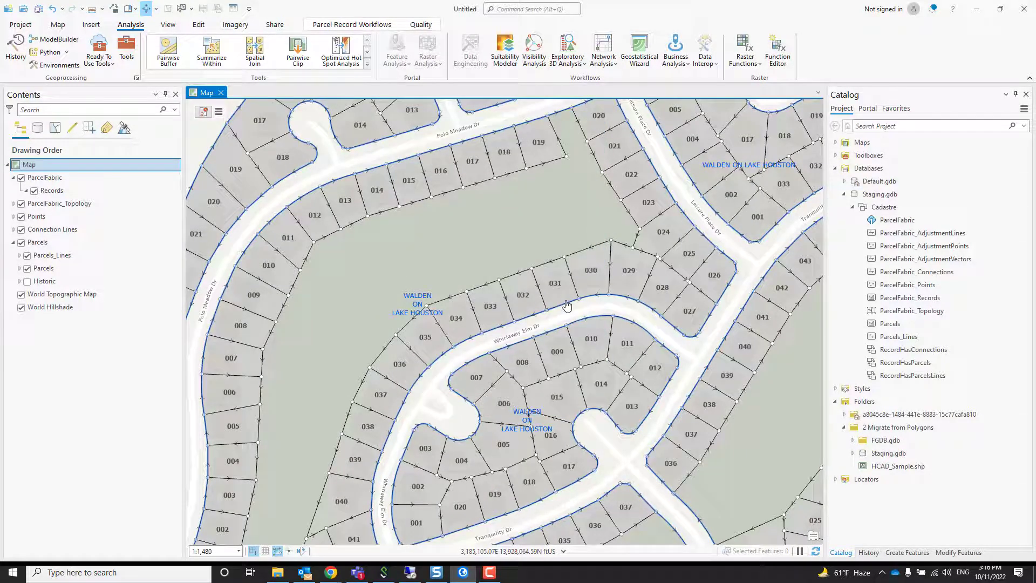
scroll(567, 306, "up", 2)
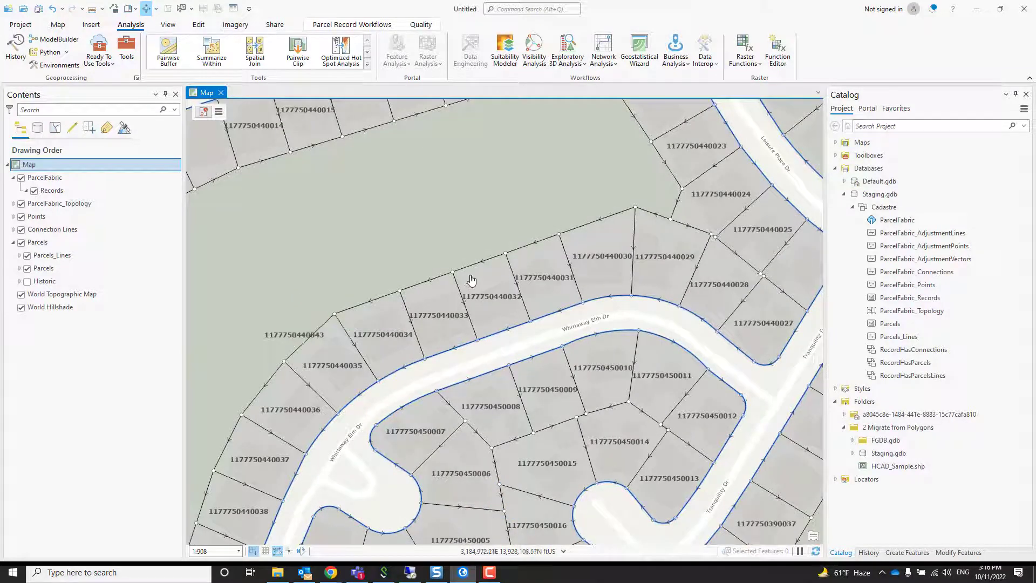
scroll(471, 279, "down", 2)
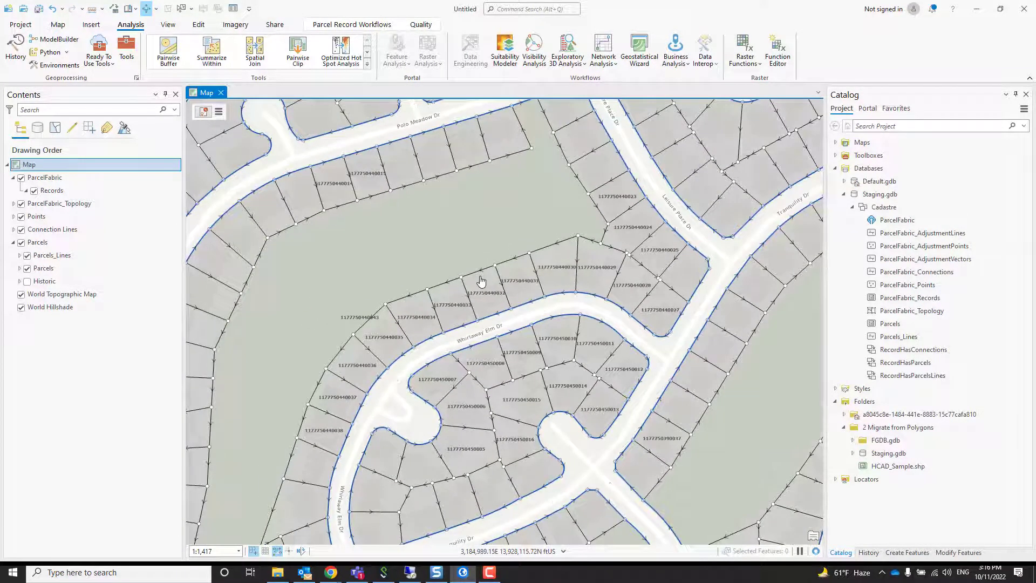